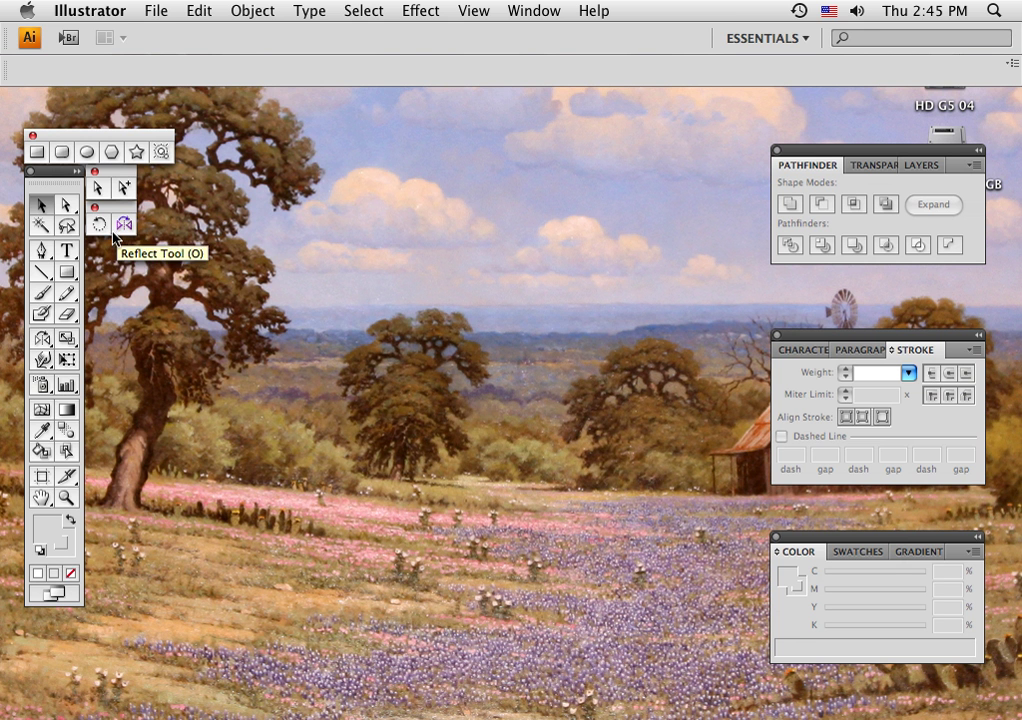
- Create a new document from the File menu, accepting the Letter 8.5 × 11 in preset
left_click(154, 12)
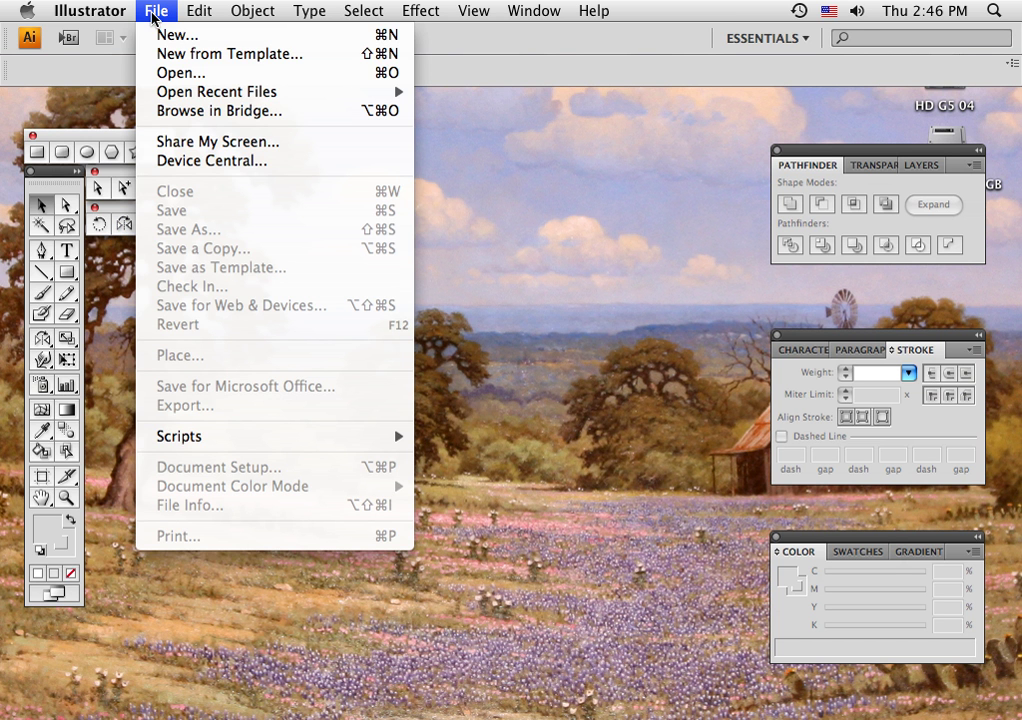
left_click(160, 34)
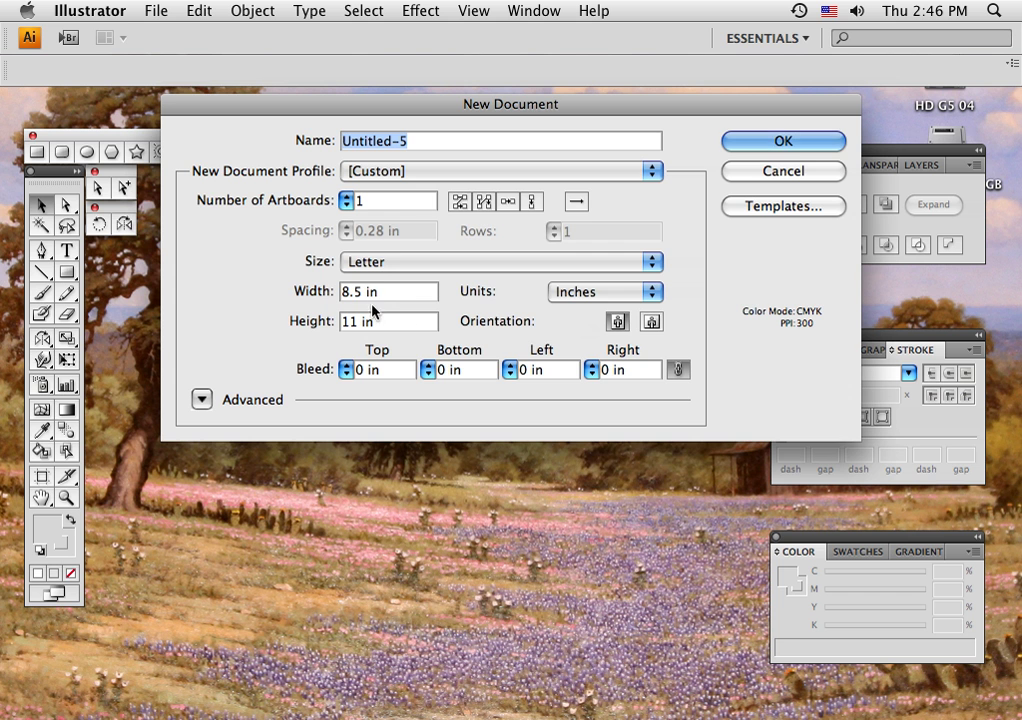
left_click(763, 148)
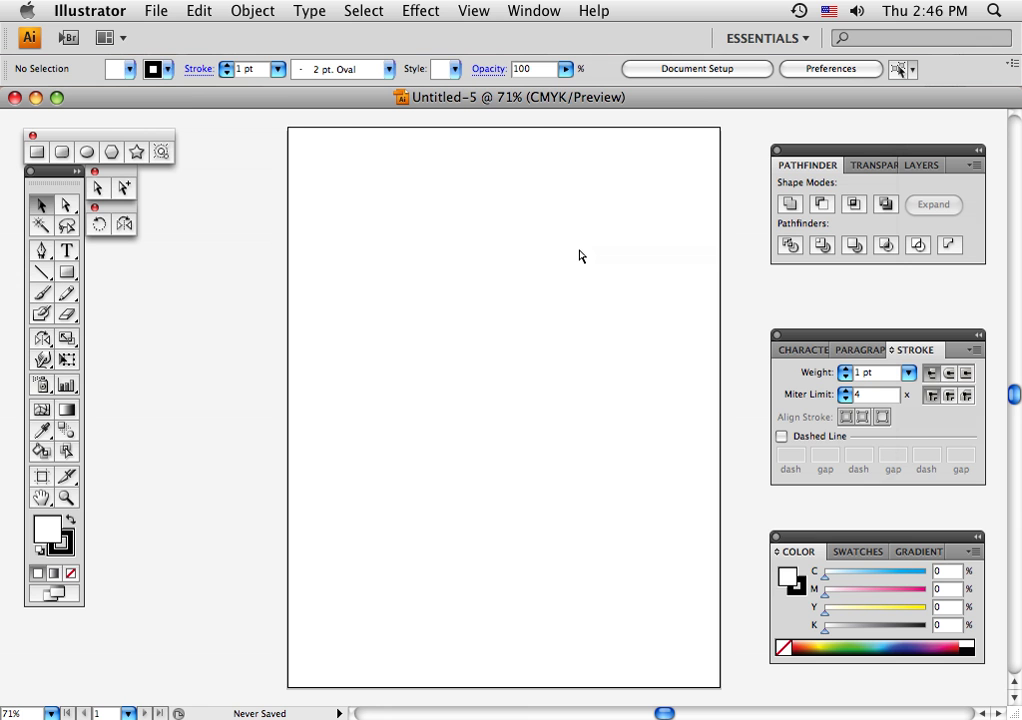
- Turn on rulers, zoom out, and drag a vertical guide to the page centre near 4.25 in
key("super+r")
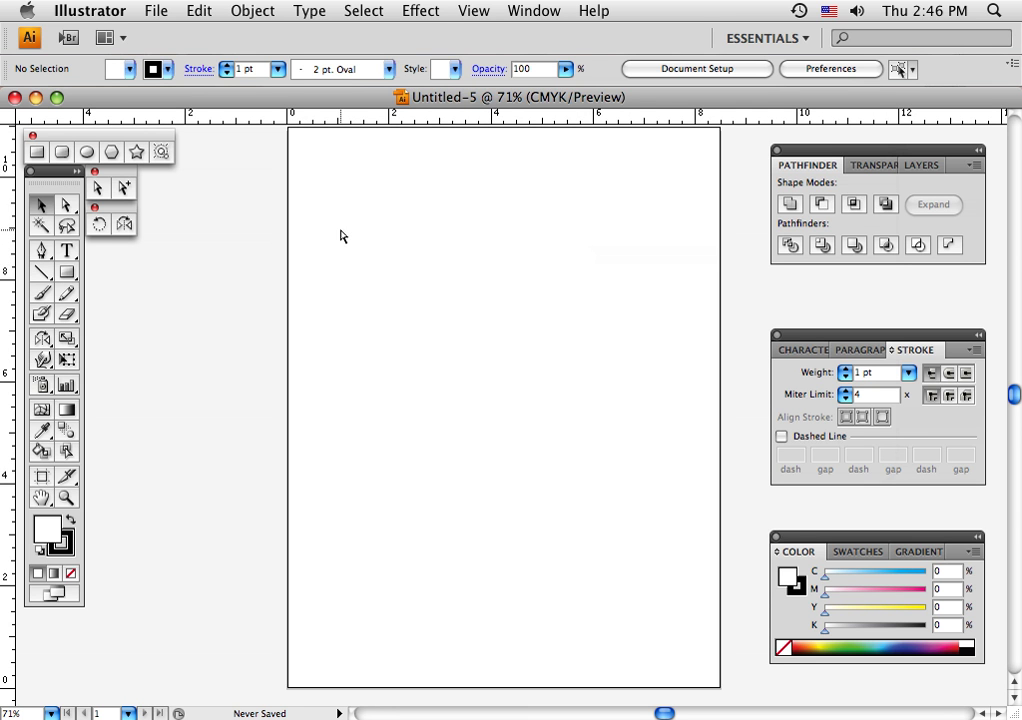
key("super+minus")
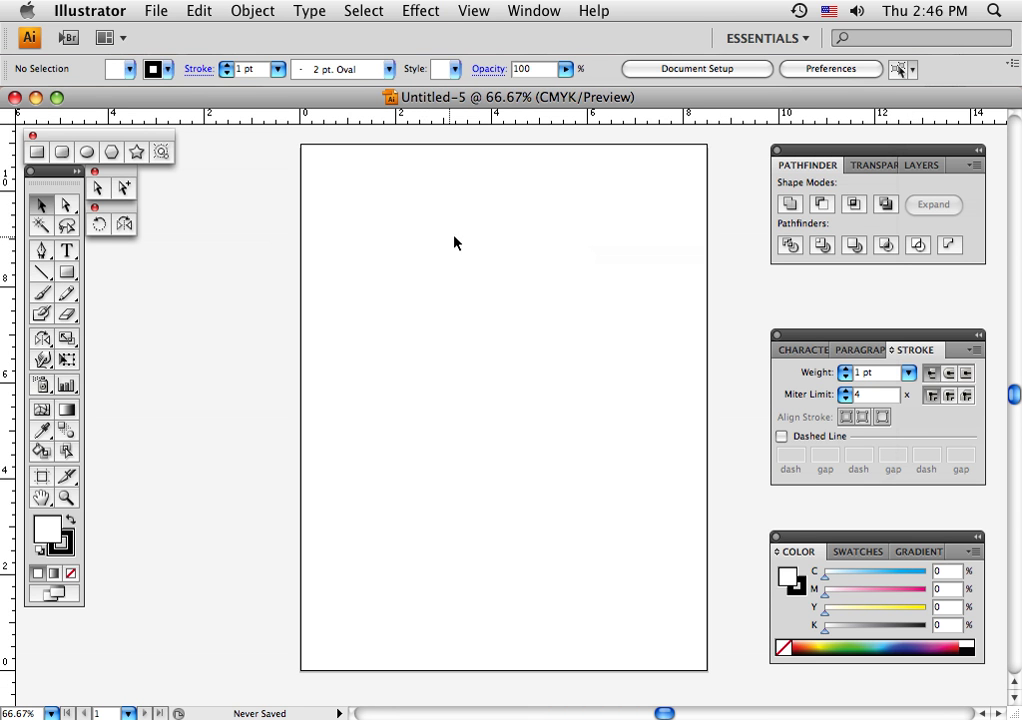
left_click_drag(461, 243, 417, 237)
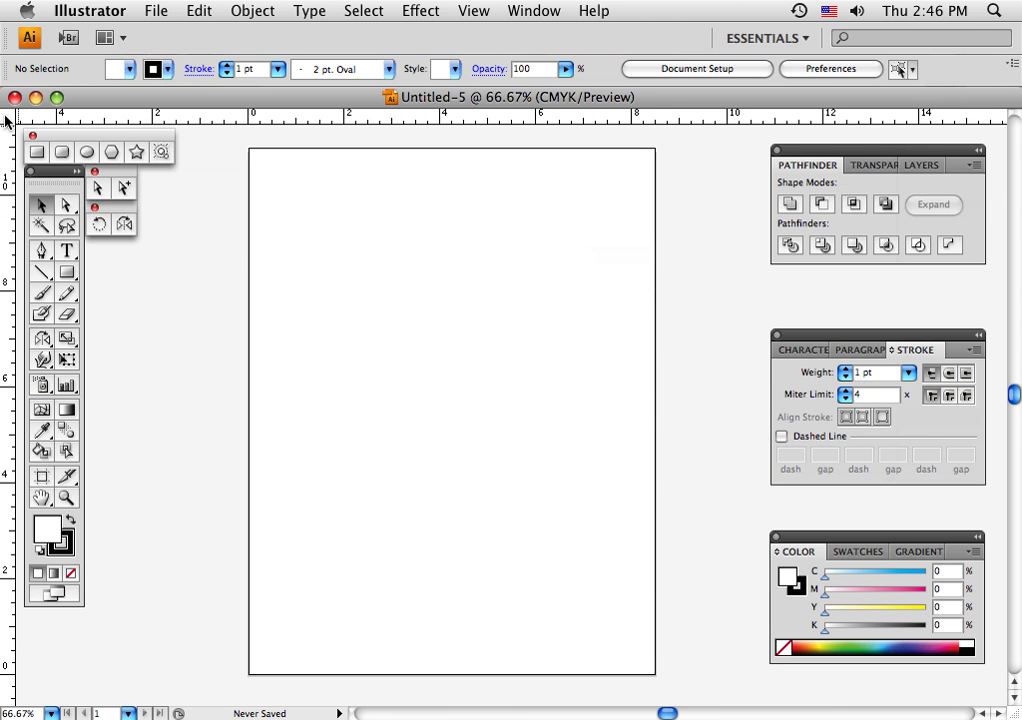
left_click_drag(5, 119, 251, 151)
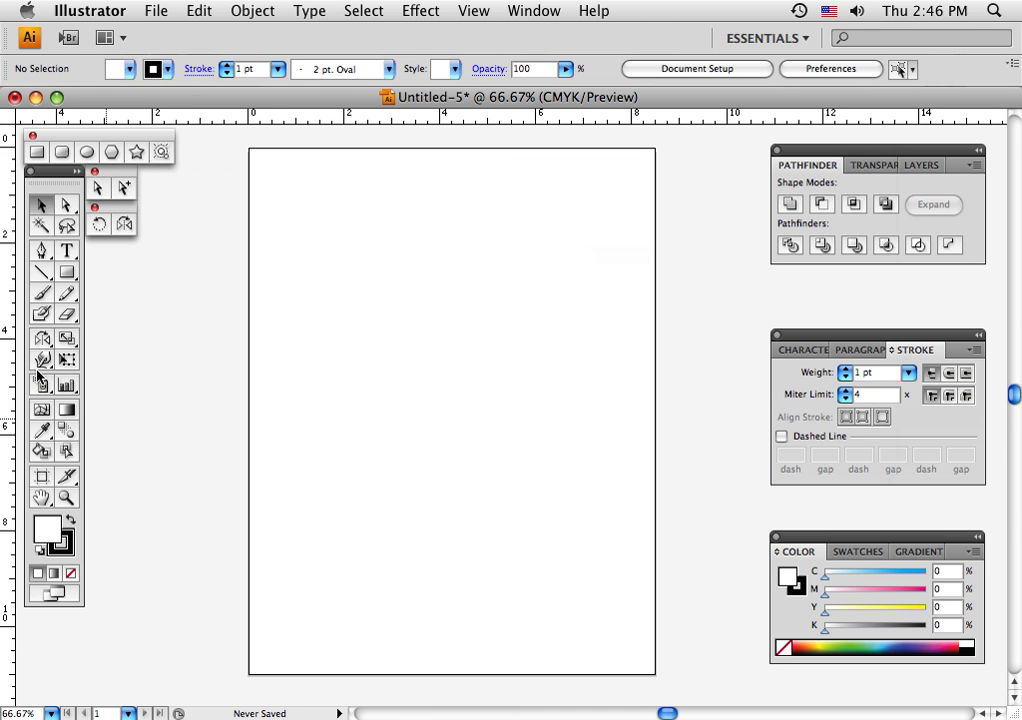
left_click_drag(10, 312, 451, 242)
left_click(99, 15)
mouse_move(109, 65)
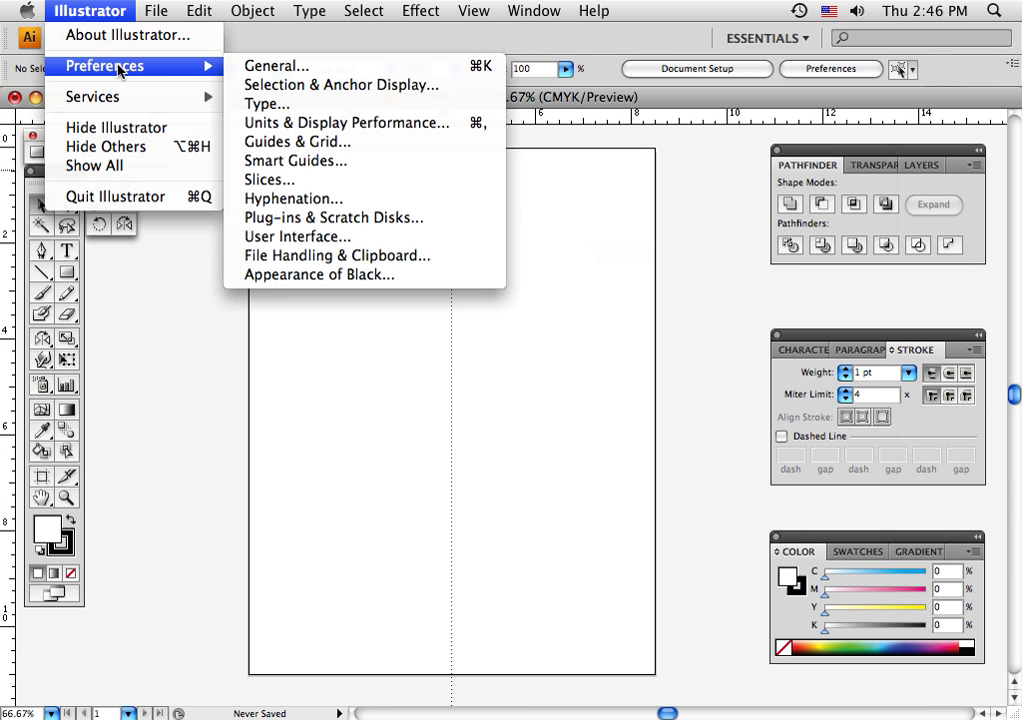
left_click(256, 141)
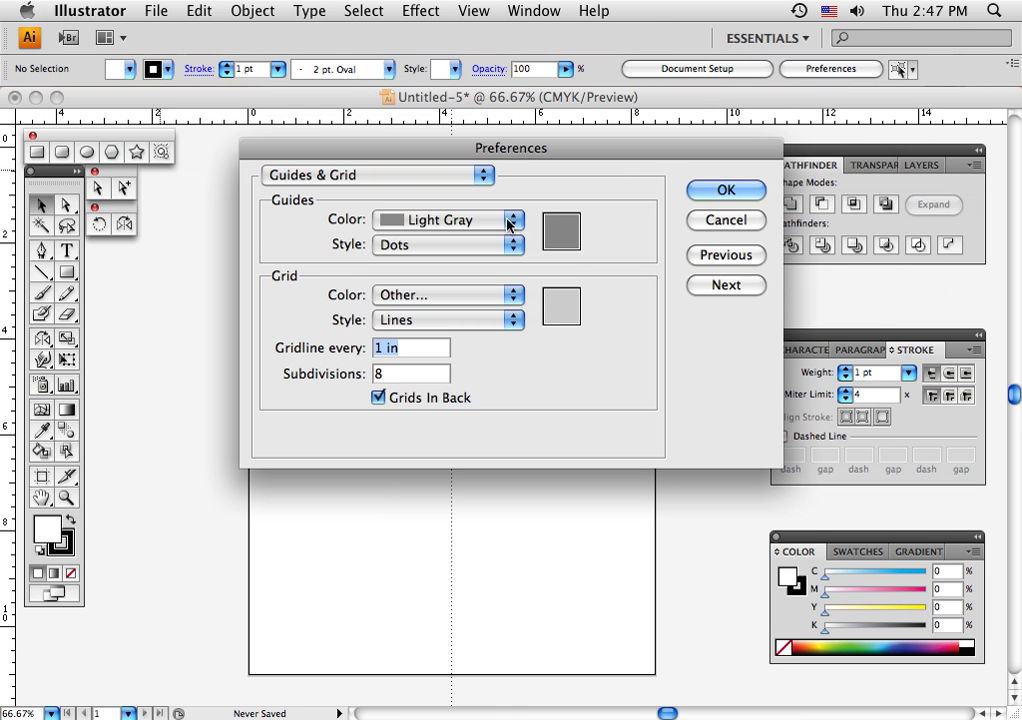
left_click(511, 222)
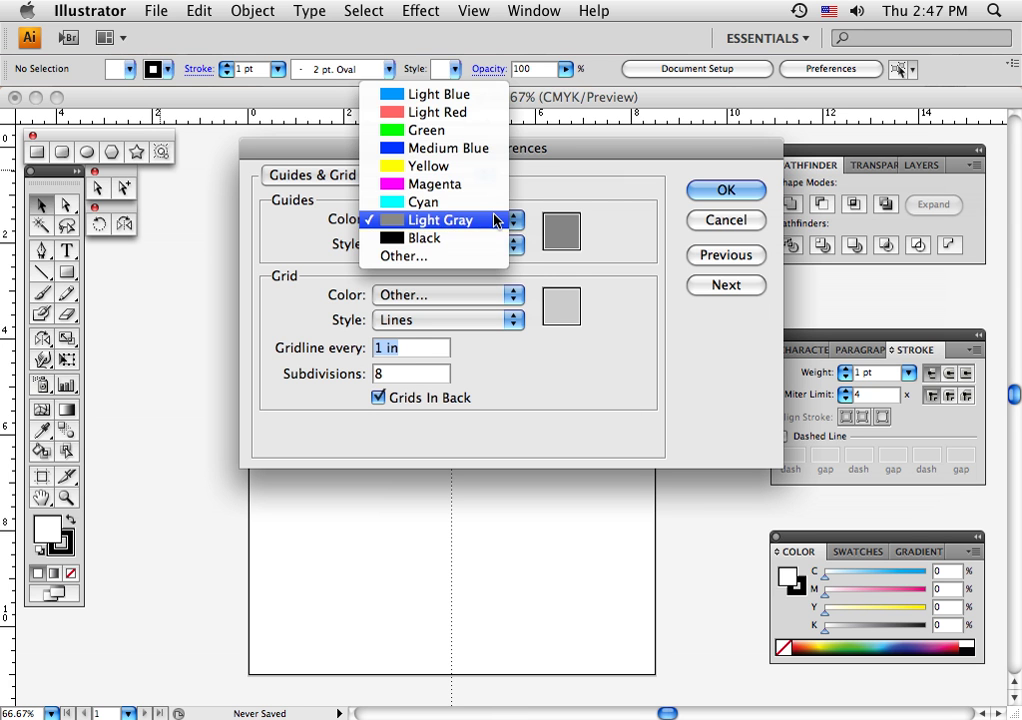
left_click(498, 220)
left_click(514, 245)
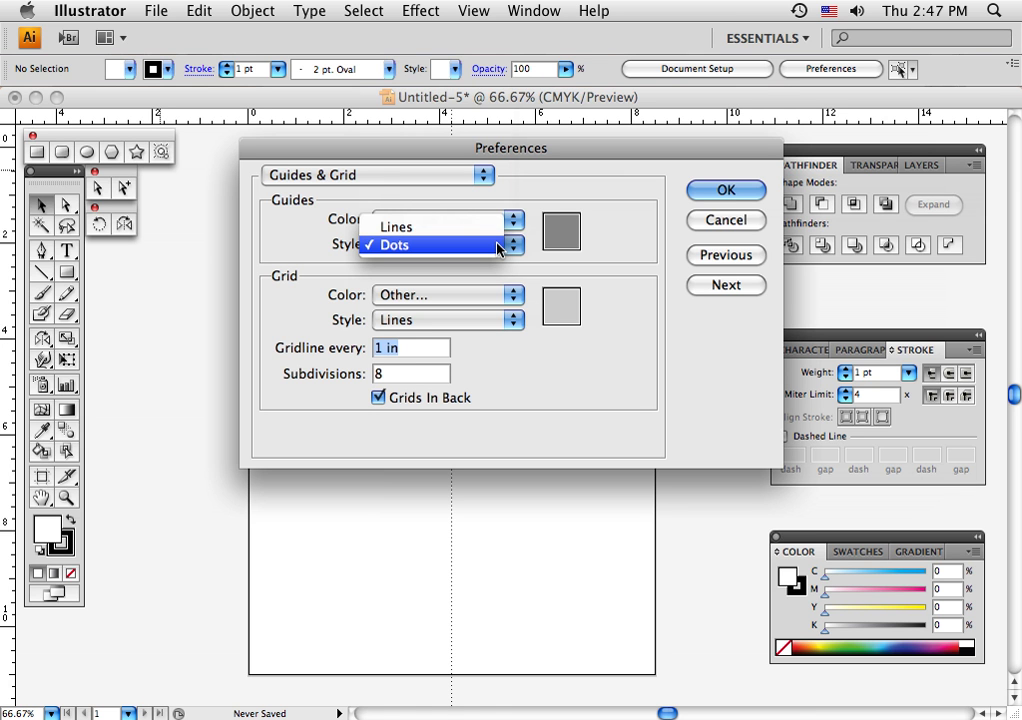
left_click(498, 246)
left_click(720, 191)
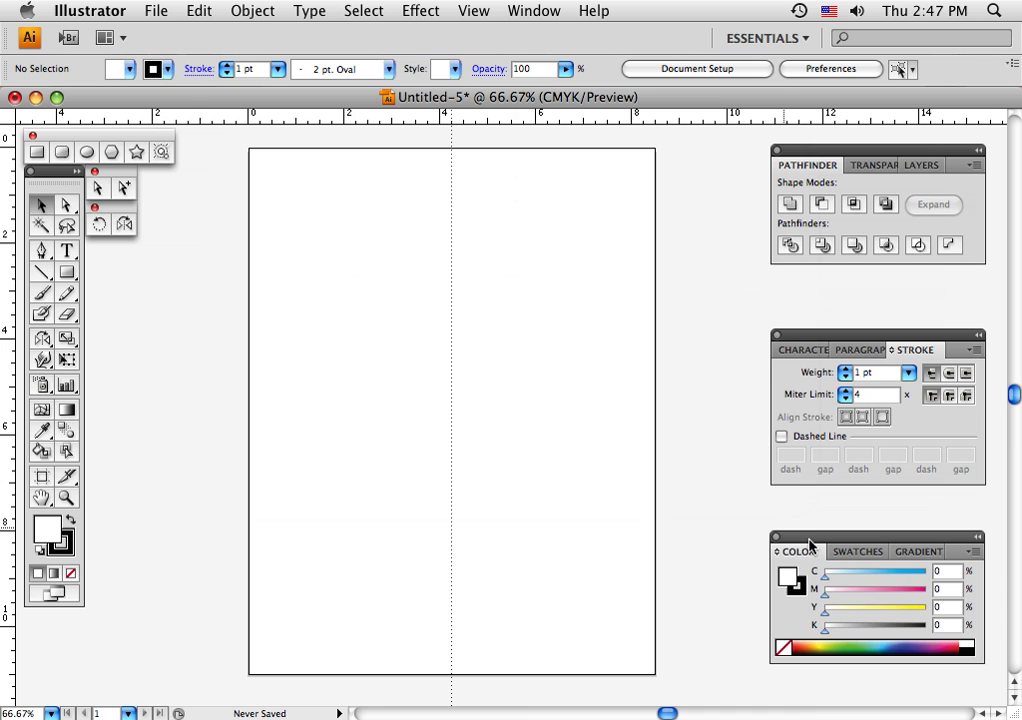
- Bring up the Color panel with F6 and move it over the page's upper right
left_click(777, 537)
key("F6")
left_click_drag(811, 537, 589, 226)
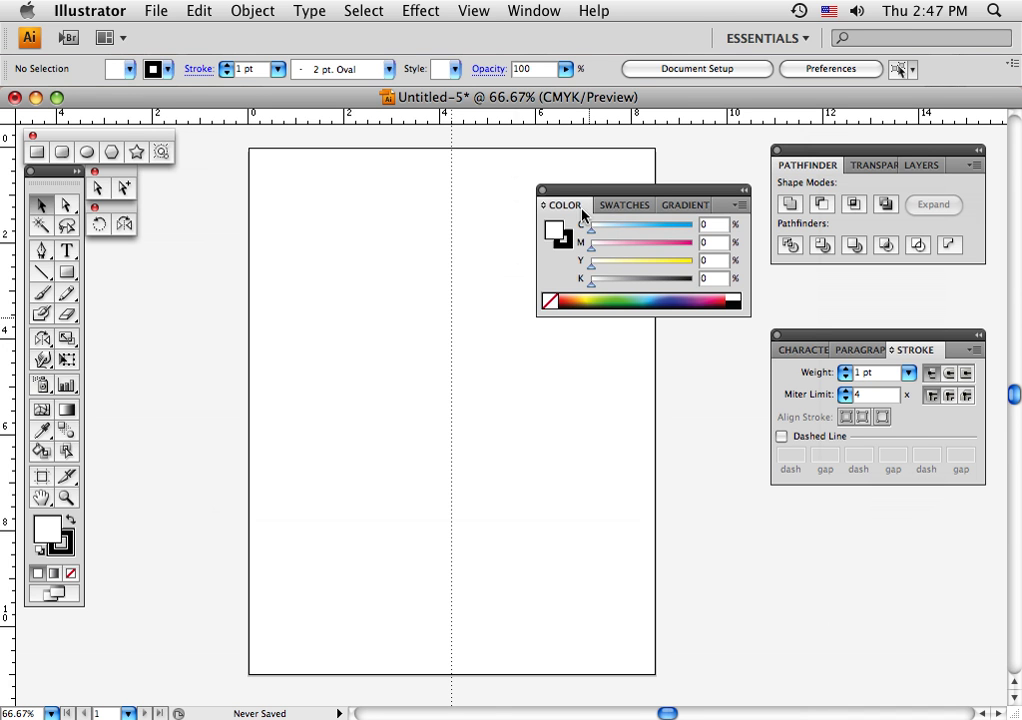
left_click(634, 206)
left_click(677, 206)
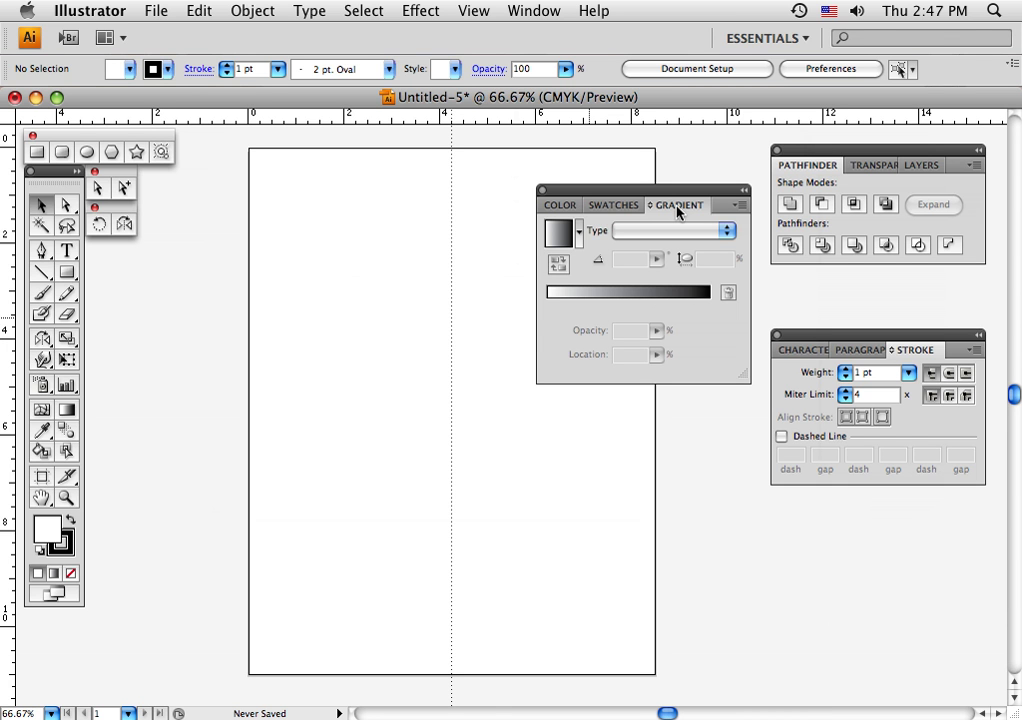
left_click(567, 208)
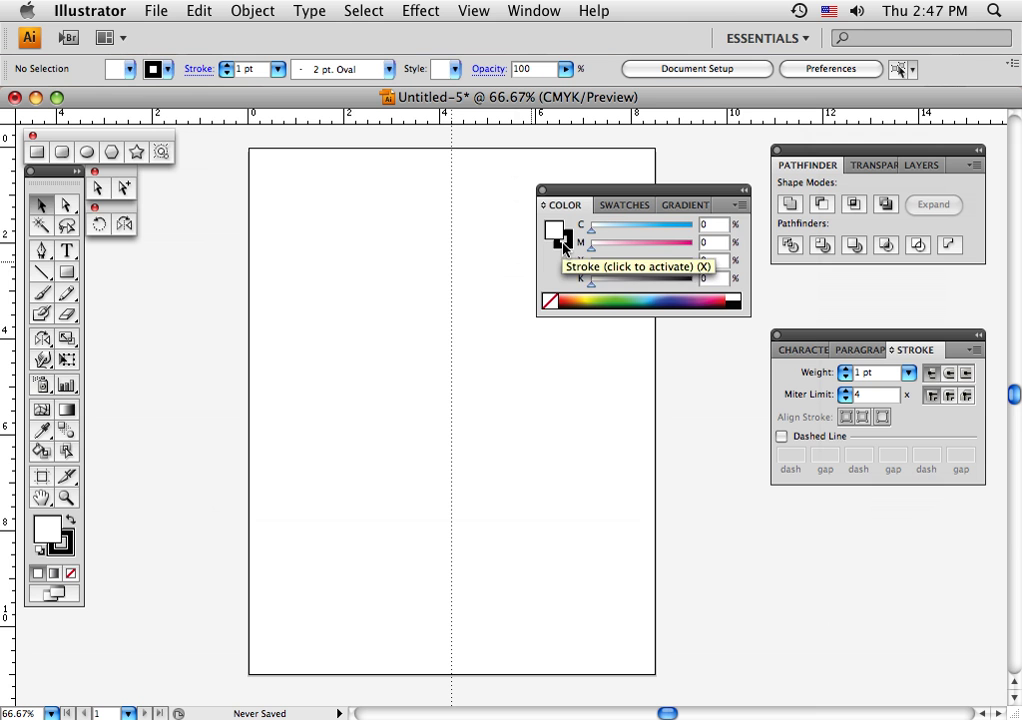
- Set the stroke to None and the fill to the red swatch (C0 M90 Y85 K0)
left_click(68, 548)
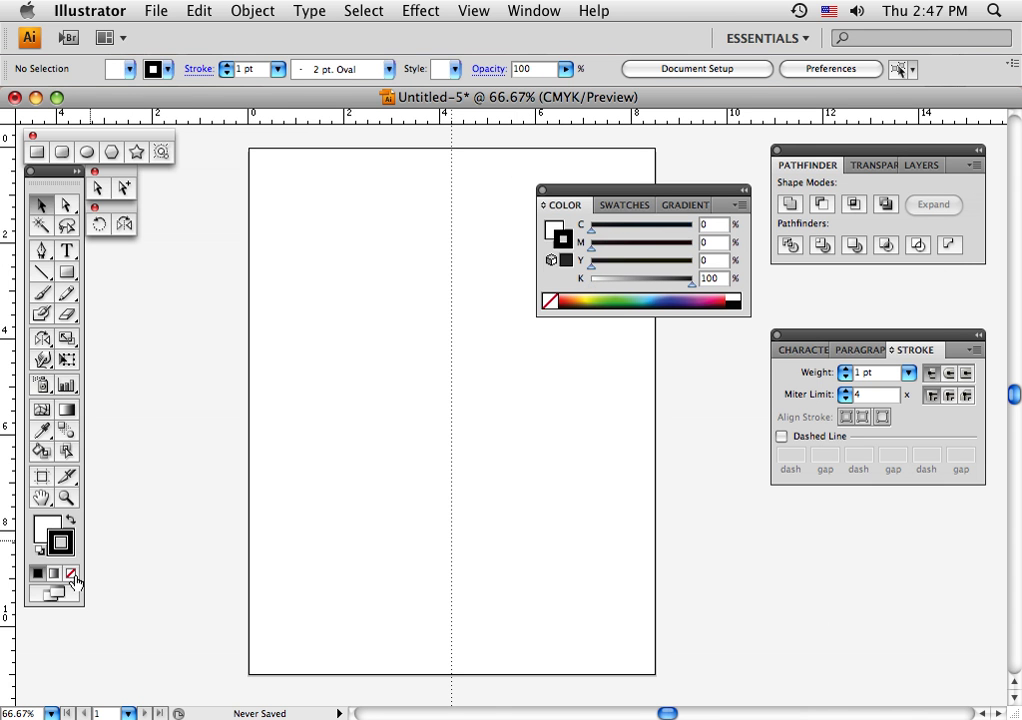
left_click(71, 573)
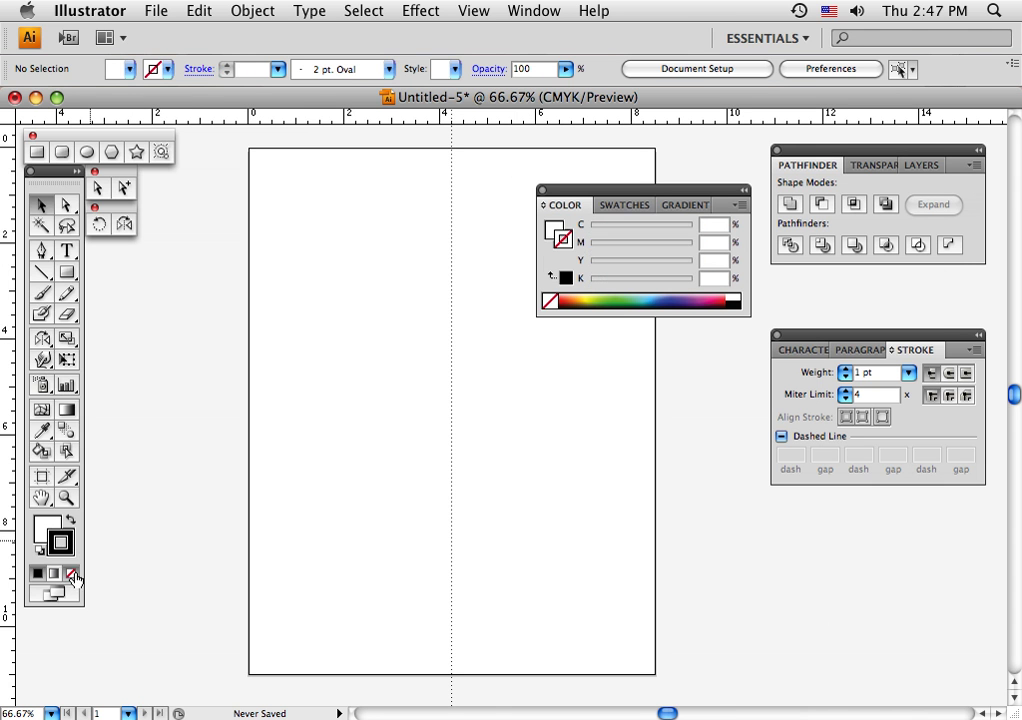
left_click(44, 527)
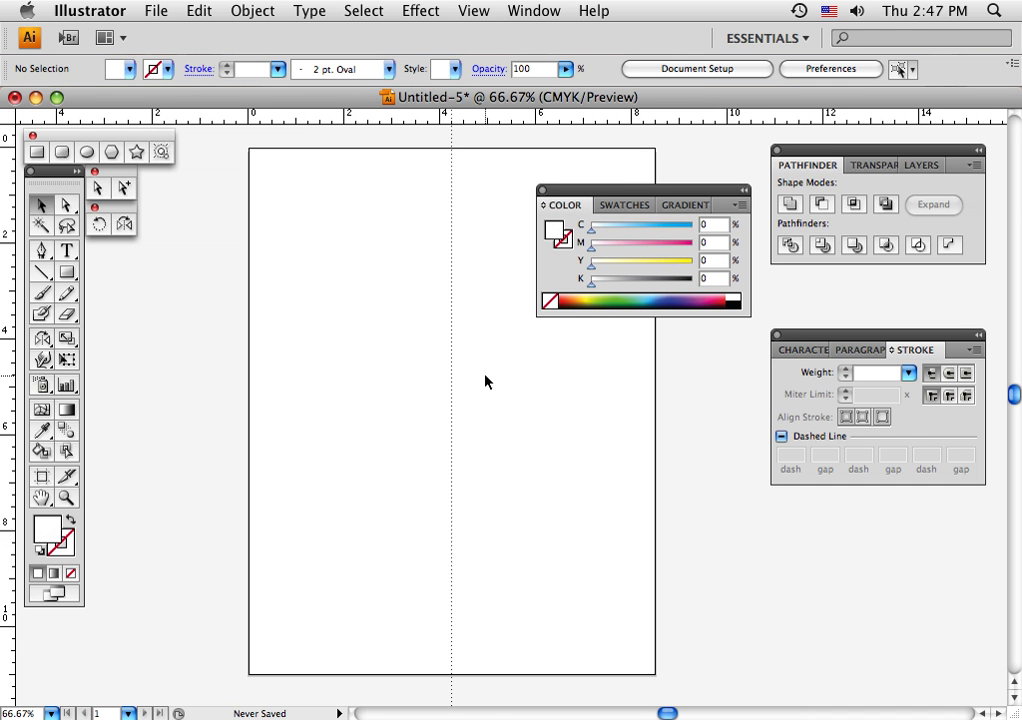
left_click(628, 207)
left_click(699, 222)
left_click(568, 206)
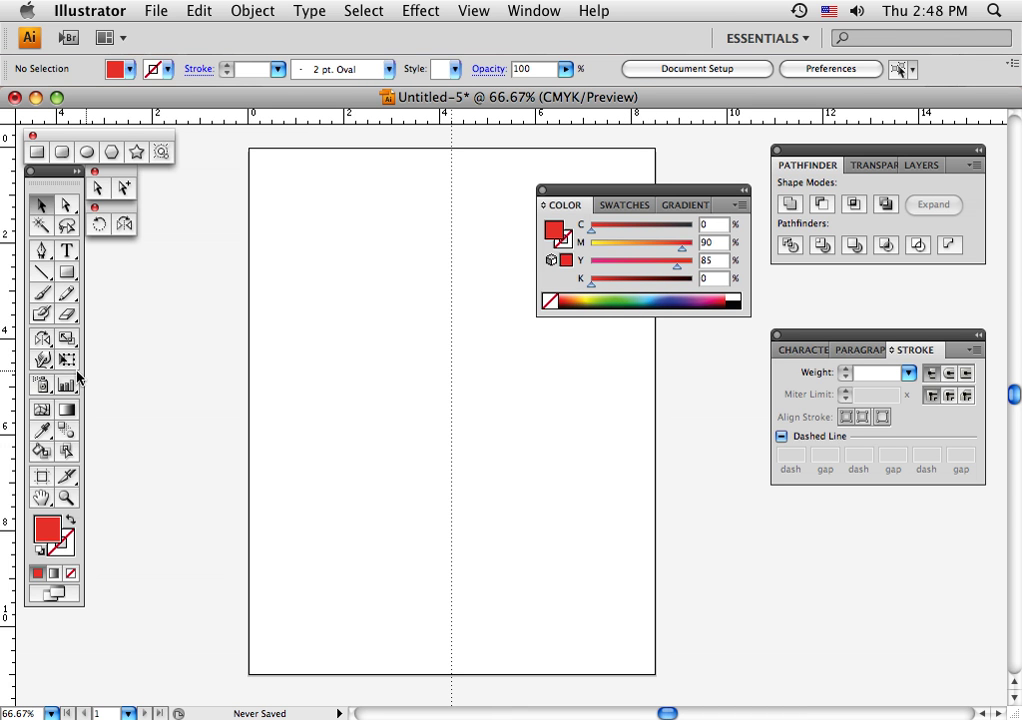
- Draw a tall red rectangle across the centre guide with the Rectangle tool
left_click(37, 152)
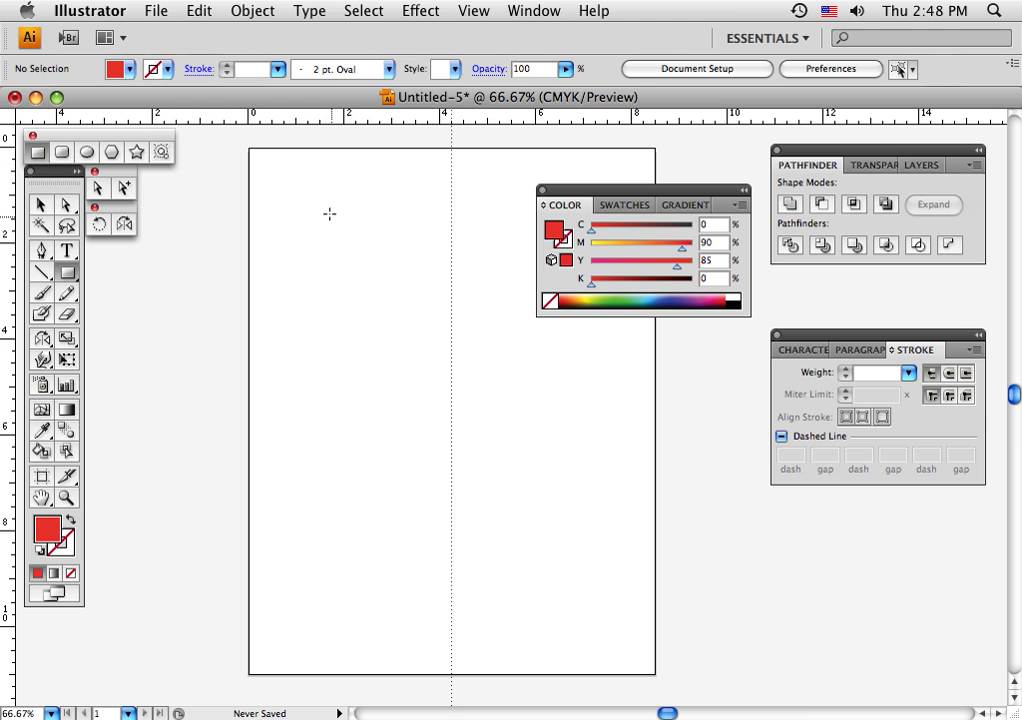
left_click_drag(325, 207, 510, 570)
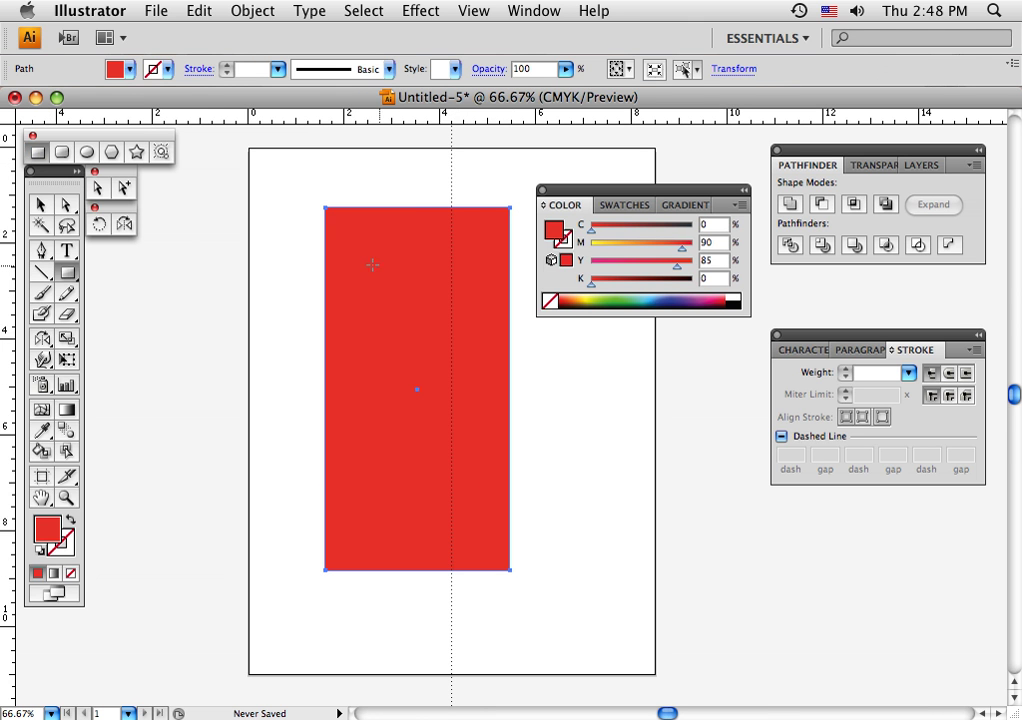
key("v")
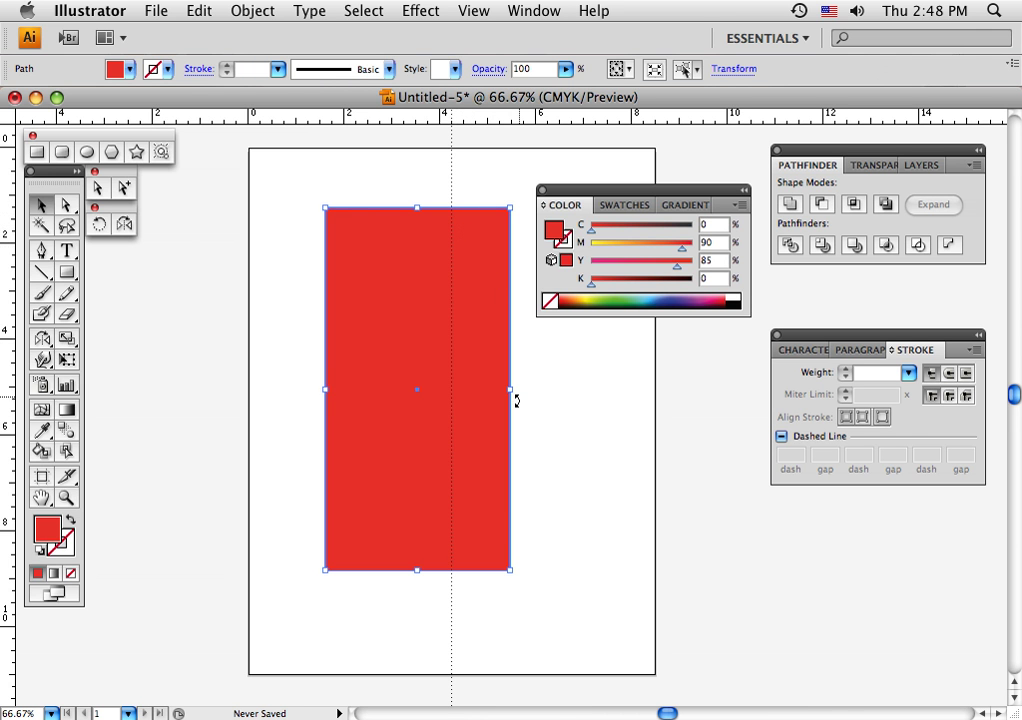
- Hide the bounding box from the View menu and reselect the rectangle
left_click(478, 11)
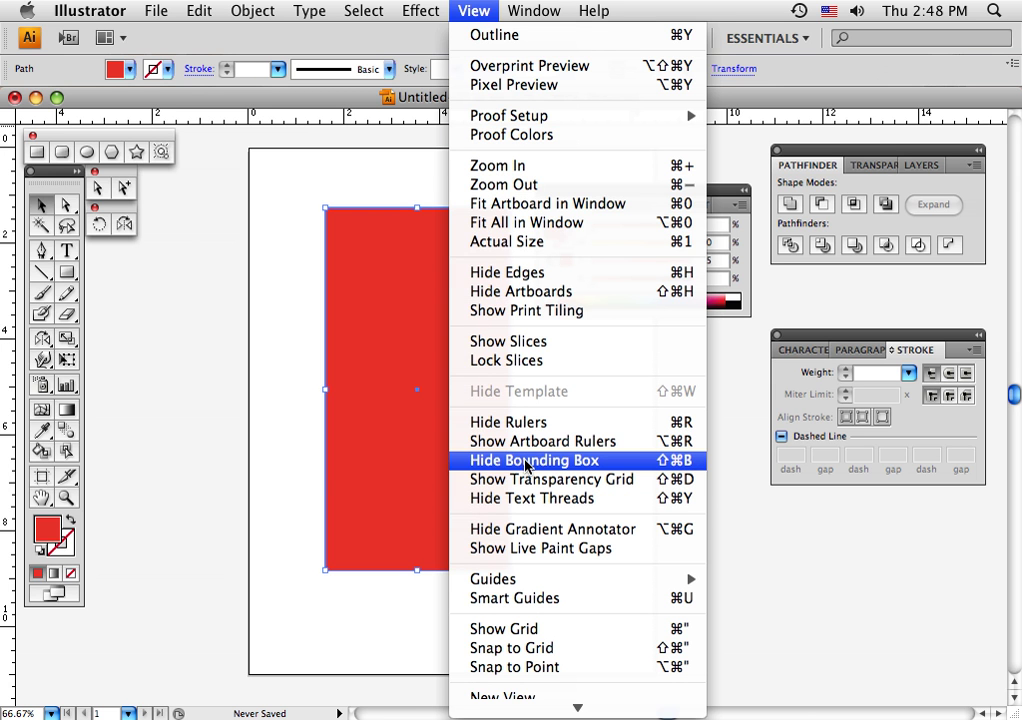
left_click(575, 462)
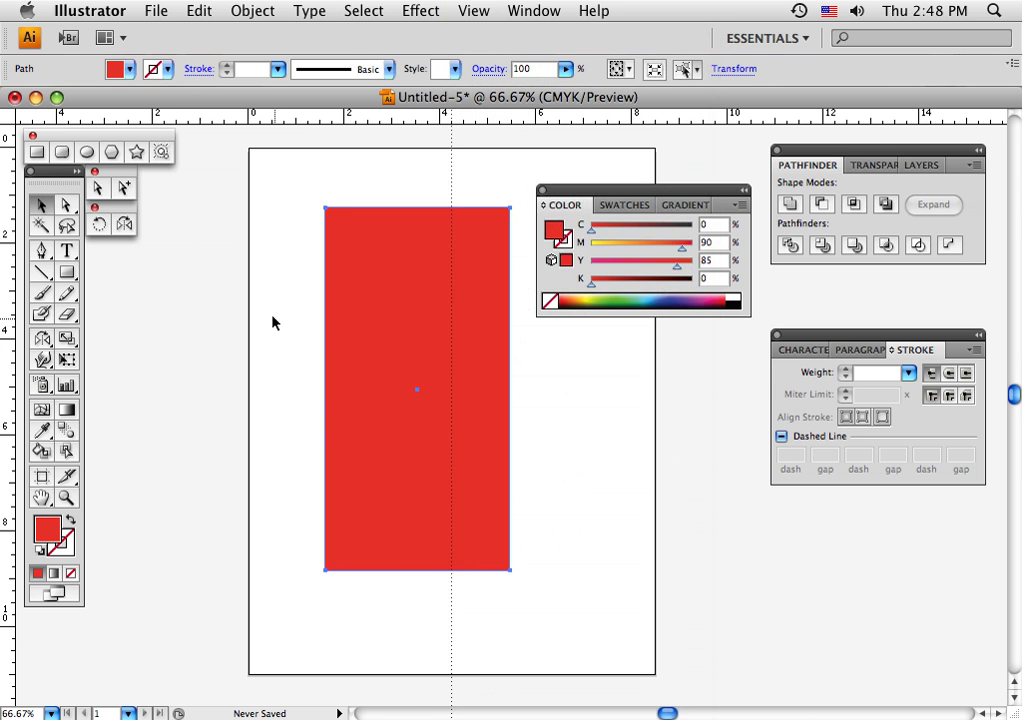
left_click(41, 206)
left_click(276, 424)
left_click(358, 440)
- Show the bounding box again, then widen, resize and move the rectangle up-left
left_click(478, 18)
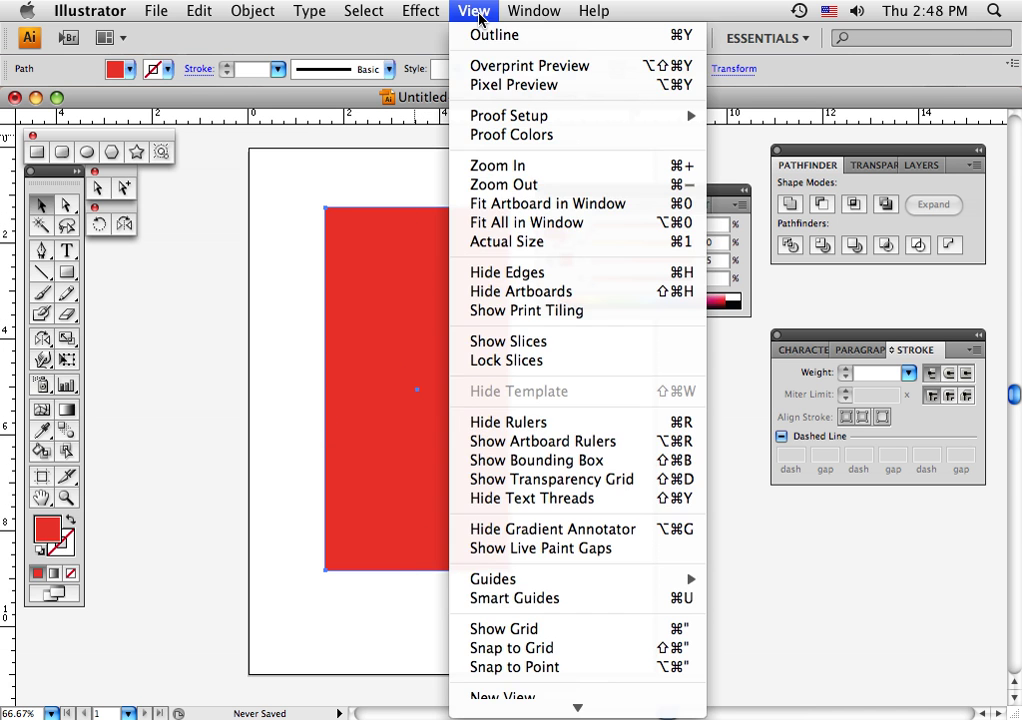
left_click(545, 461)
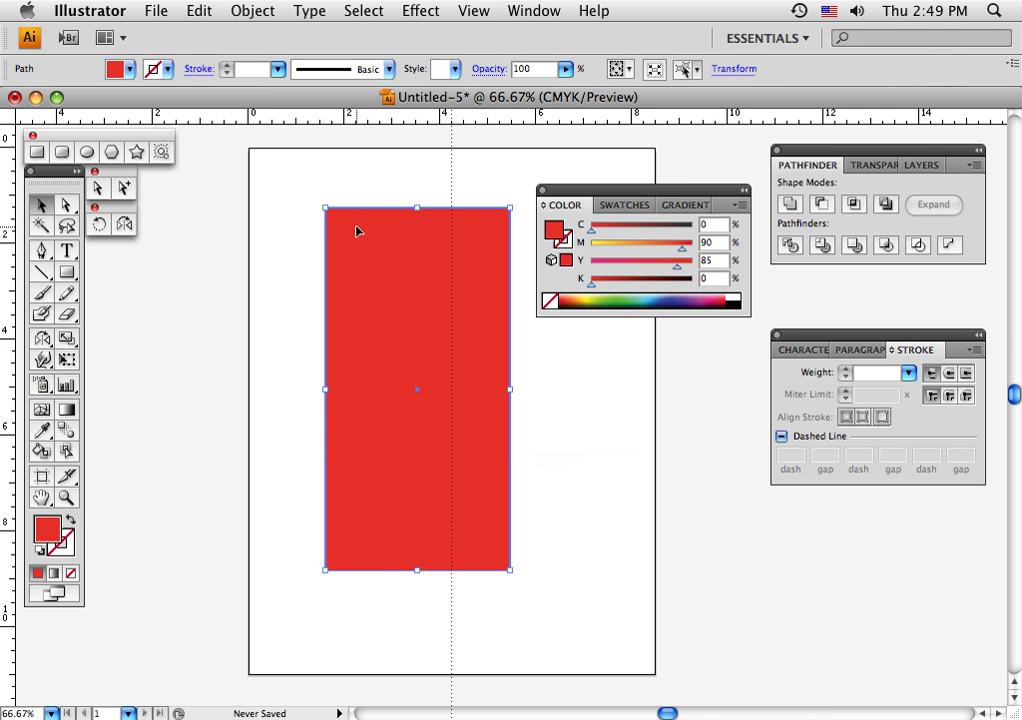
left_click_drag(325, 389, 291, 391)
left_click_drag(290, 206, 331, 250)
left_click_drag(408, 333, 388, 293)
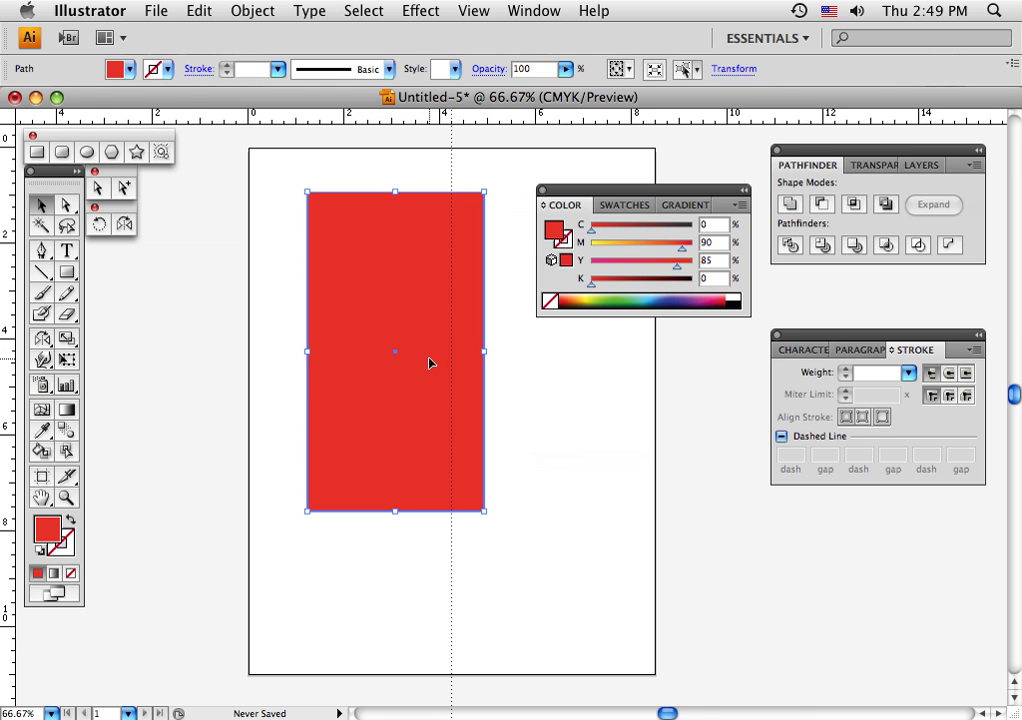
- Sample greens, yellow-greens and blue on the spectrum bar, then settle on a white fill
left_click(618, 300)
left_click_drag(611, 298, 602, 297)
left_click(610, 292)
left_click(607, 298)
left_click(589, 293)
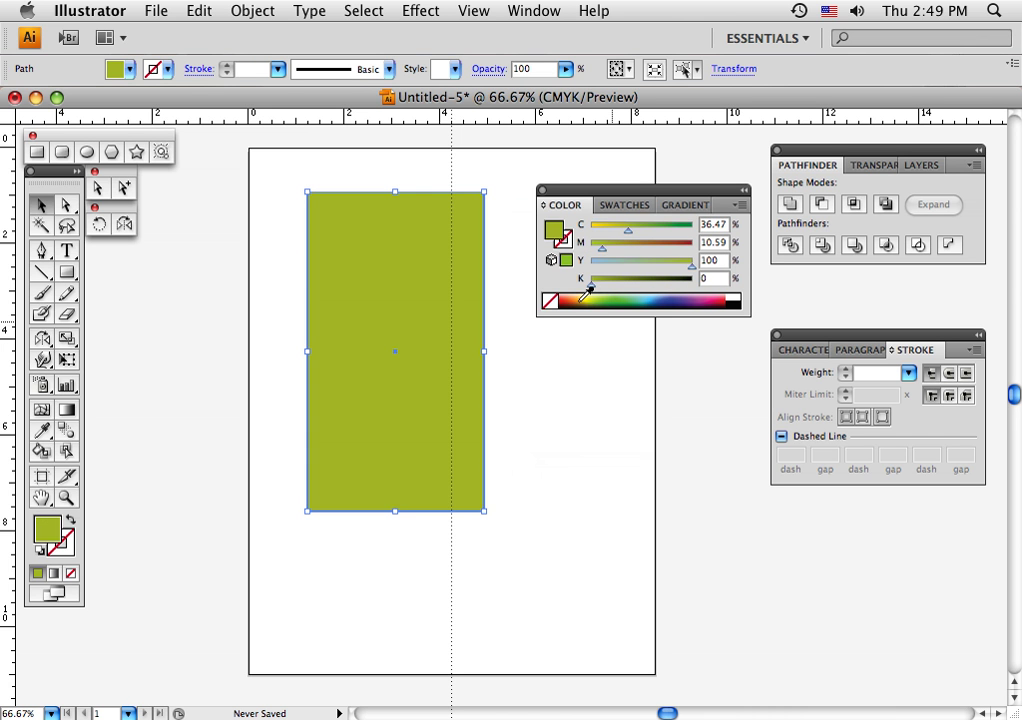
left_click_drag(589, 293, 681, 293)
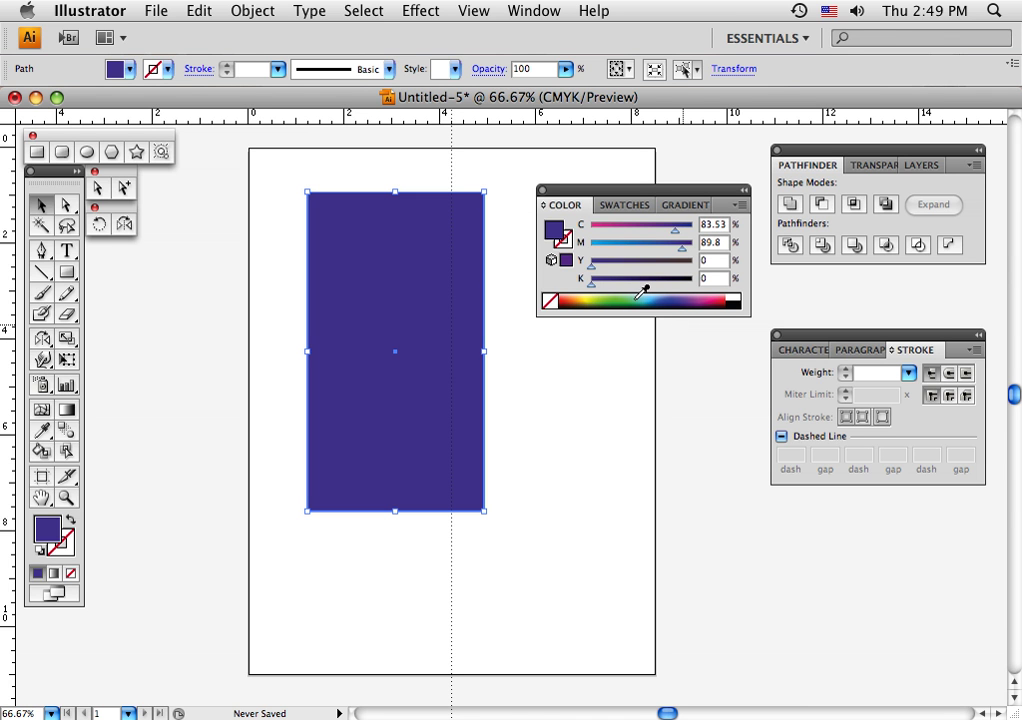
left_click(638, 297)
left_click(630, 295)
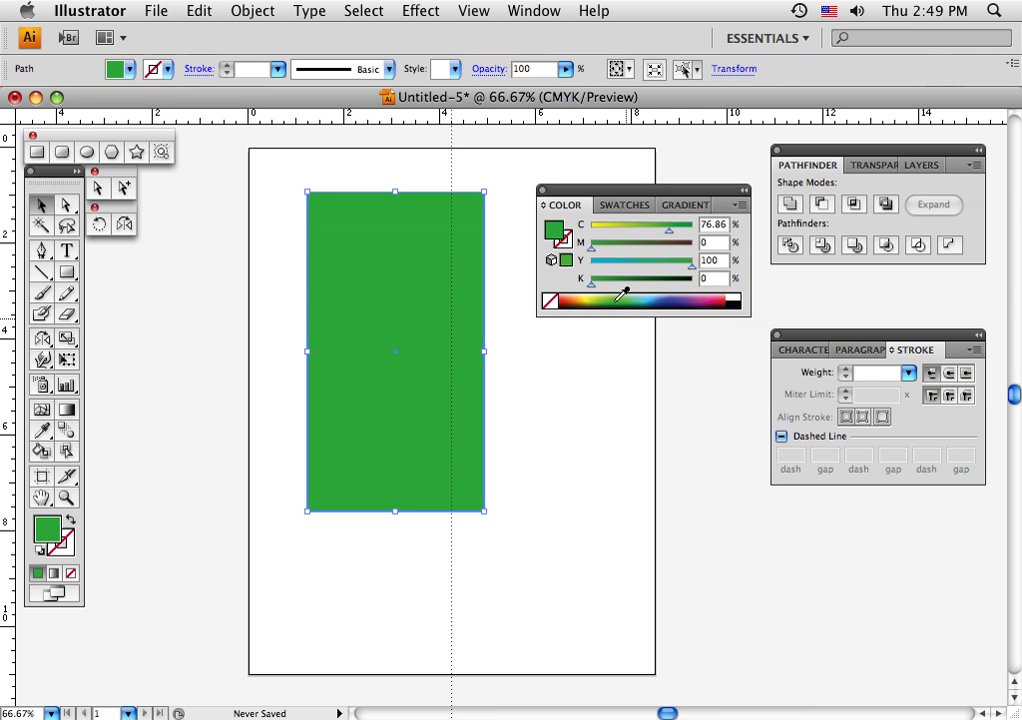
left_click(619, 296)
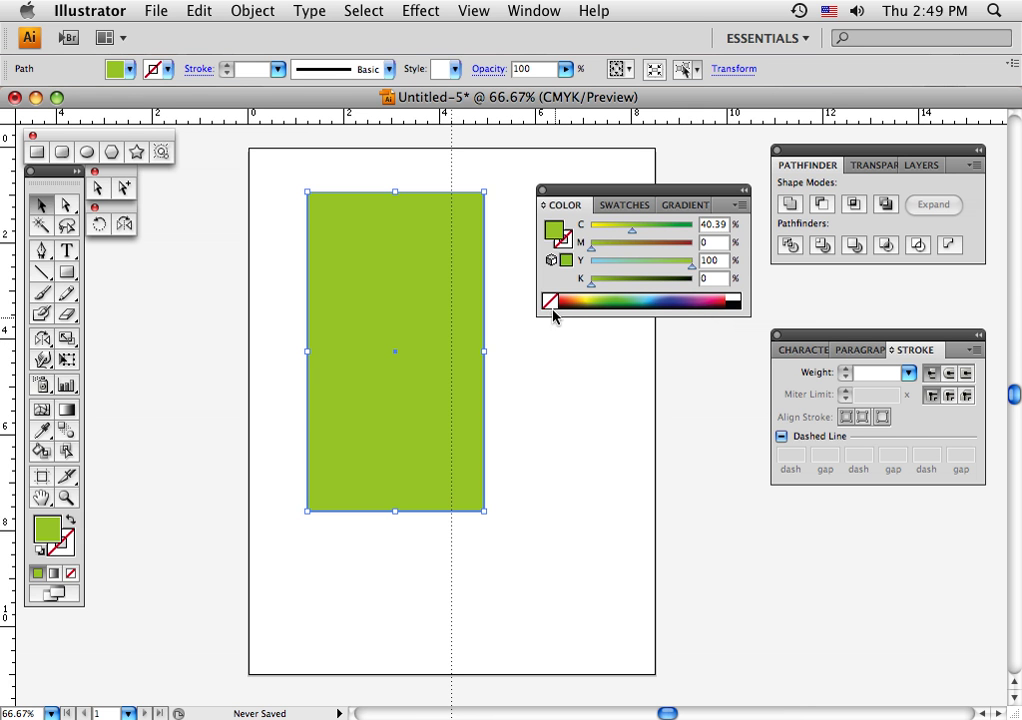
left_click(550, 305)
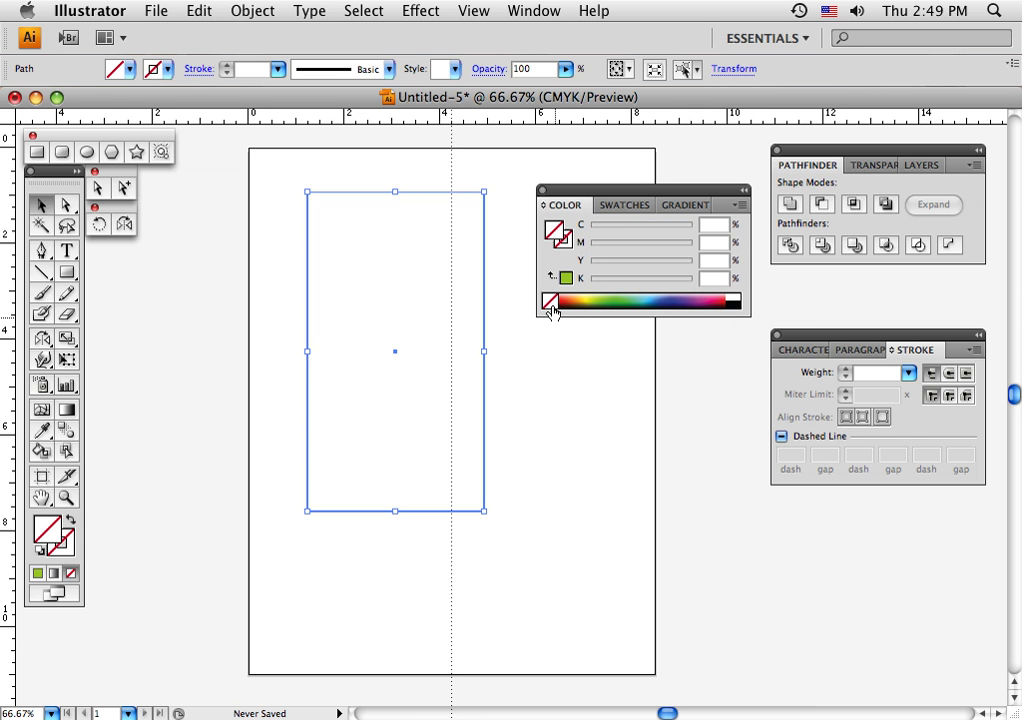
left_click(741, 287)
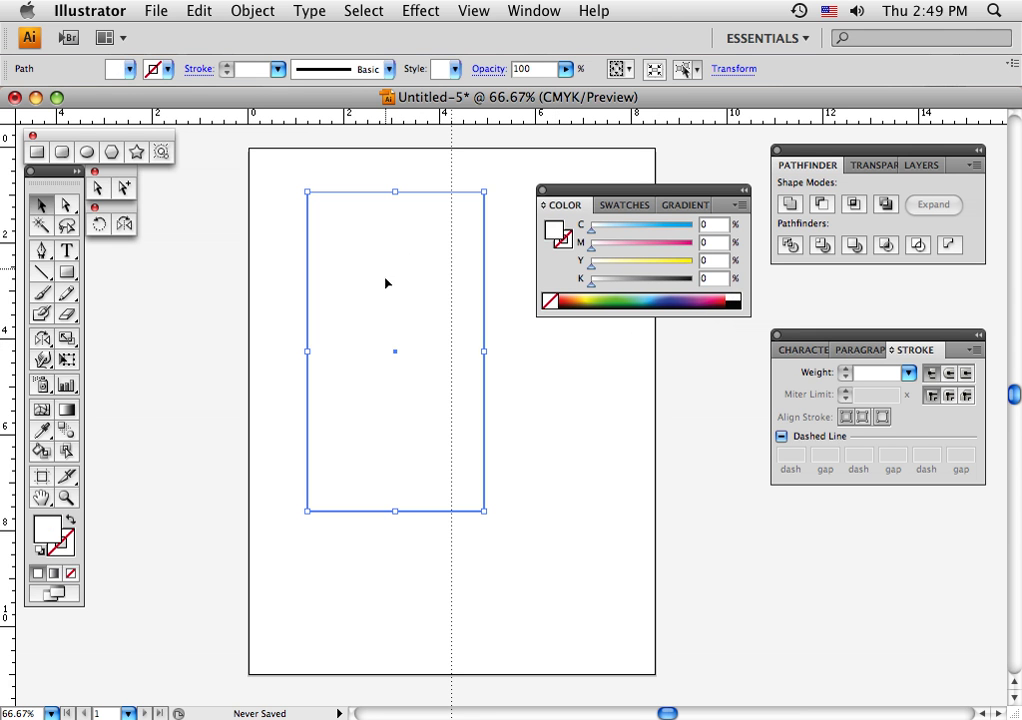
- Start from black, set K to 0 and vary cyan for light and bright blue fills
left_click(736, 302)
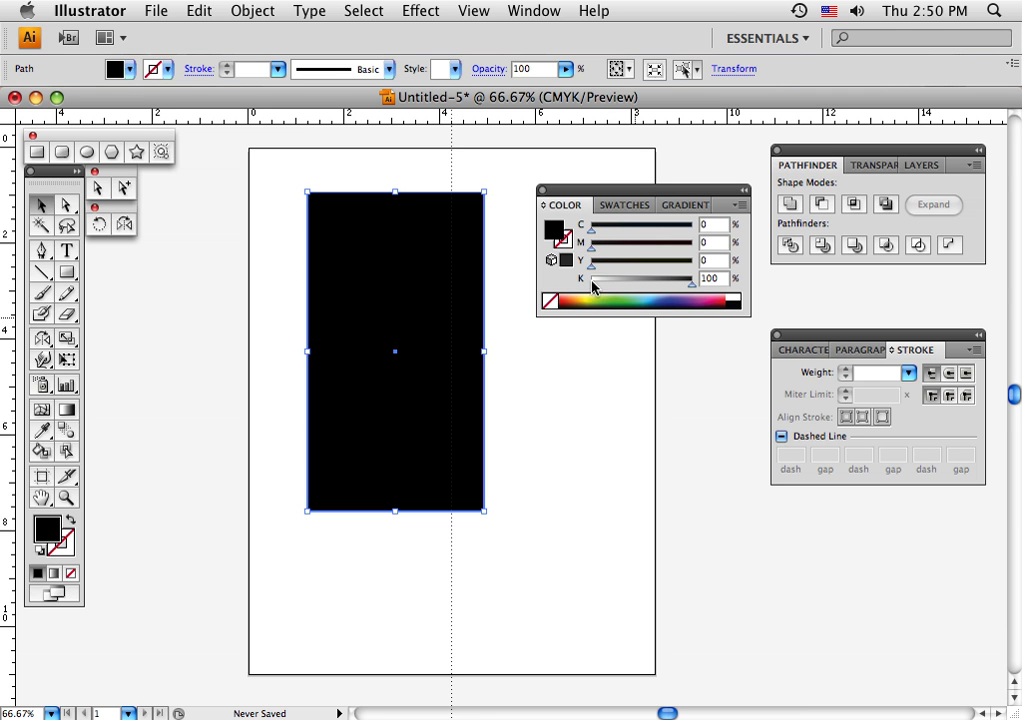
left_click_drag(589, 232, 707, 242)
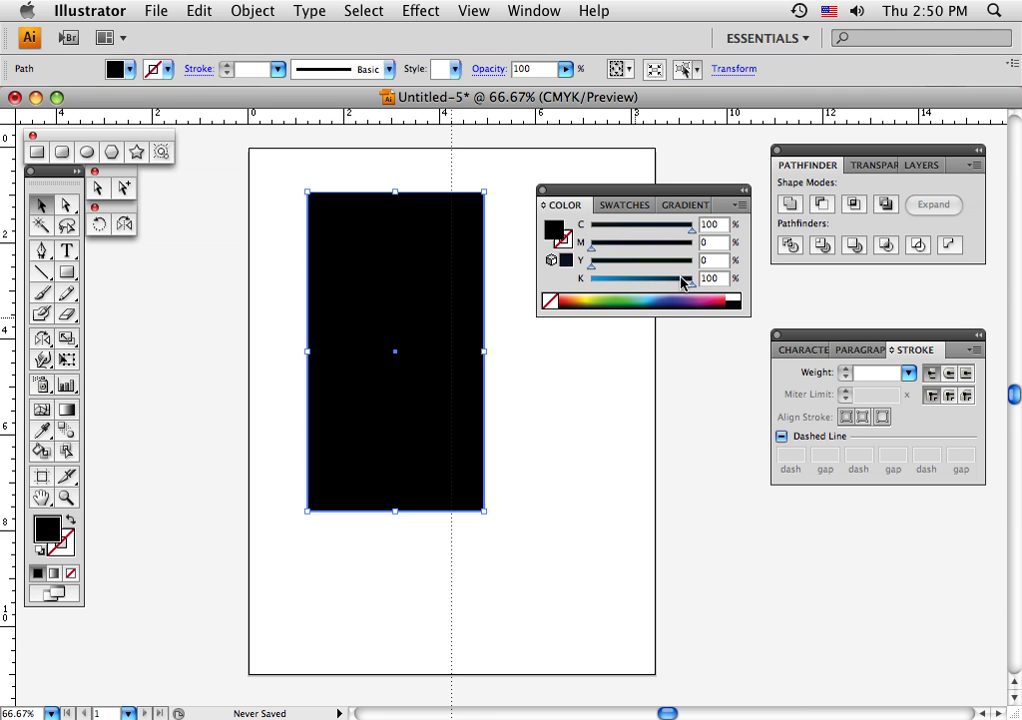
key("Tab")
key("Tab")
type("0")
key("Return")
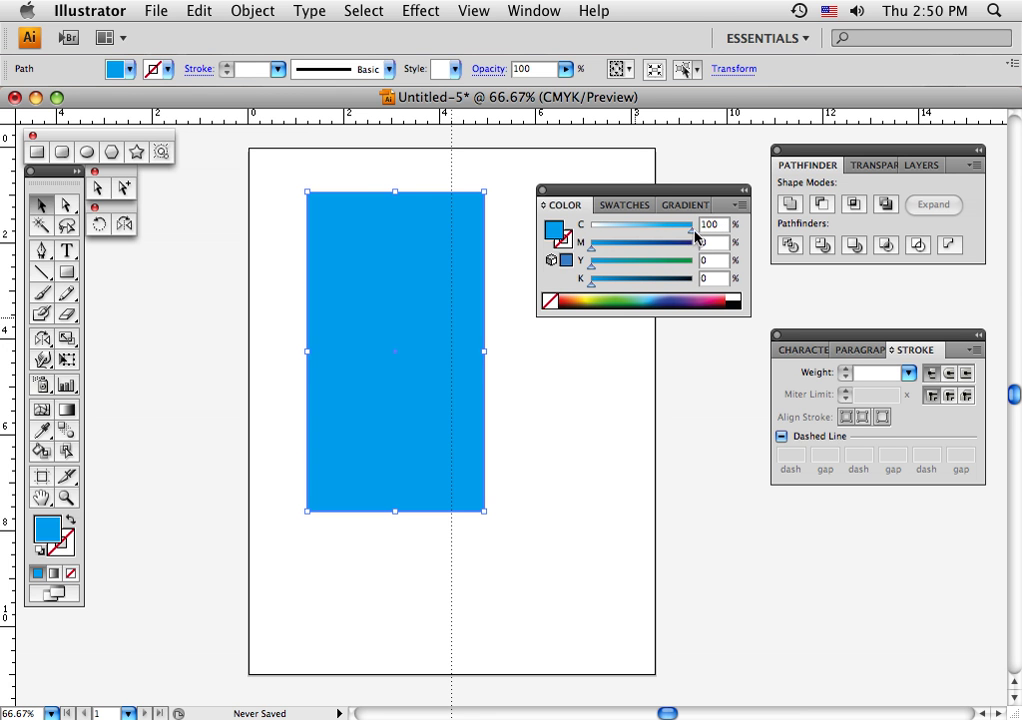
left_click_drag(698, 235, 609, 230)
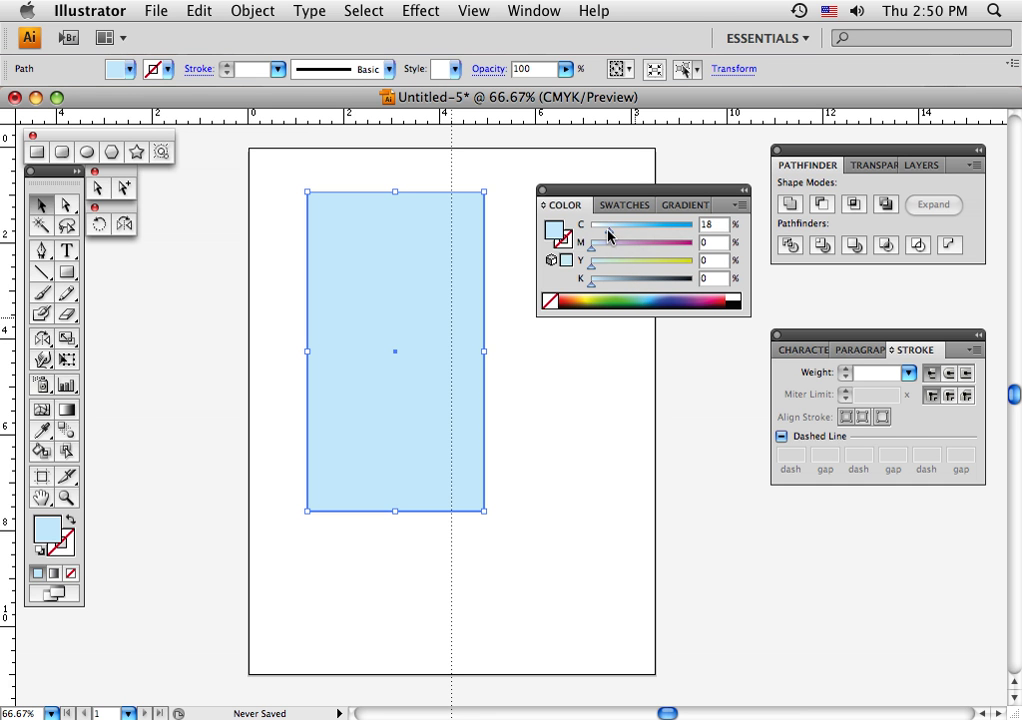
left_click_drag(610, 233, 698, 244)
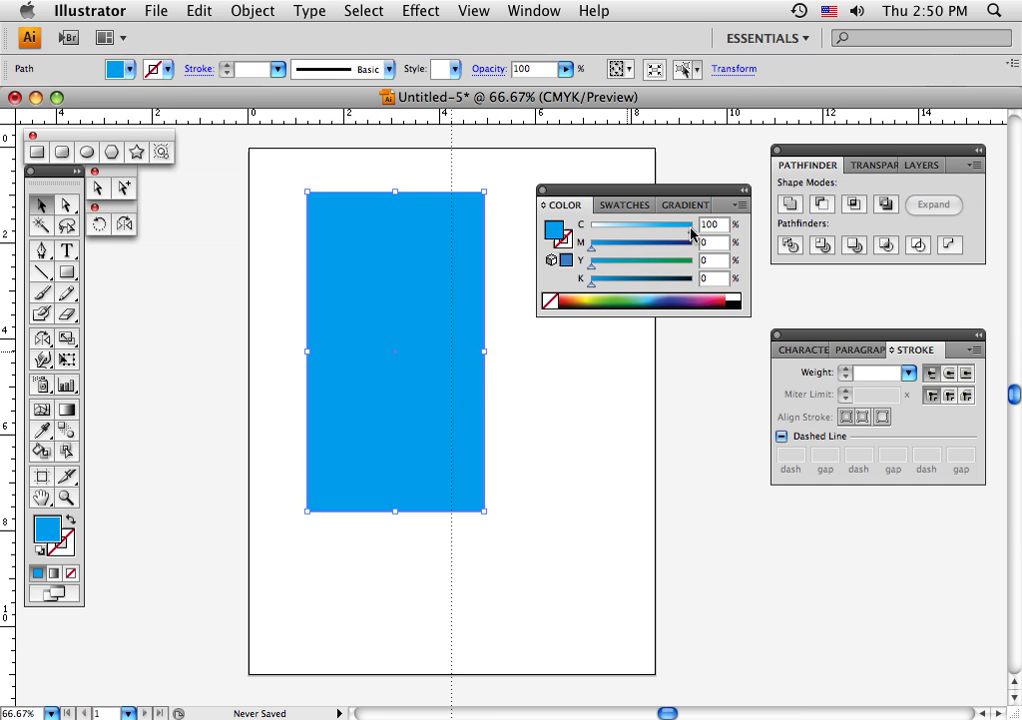
- Clear cyan, try pink magenta mixes, then raise Y to 100 for pure yellow
left_click_drag(692, 231, 588, 235)
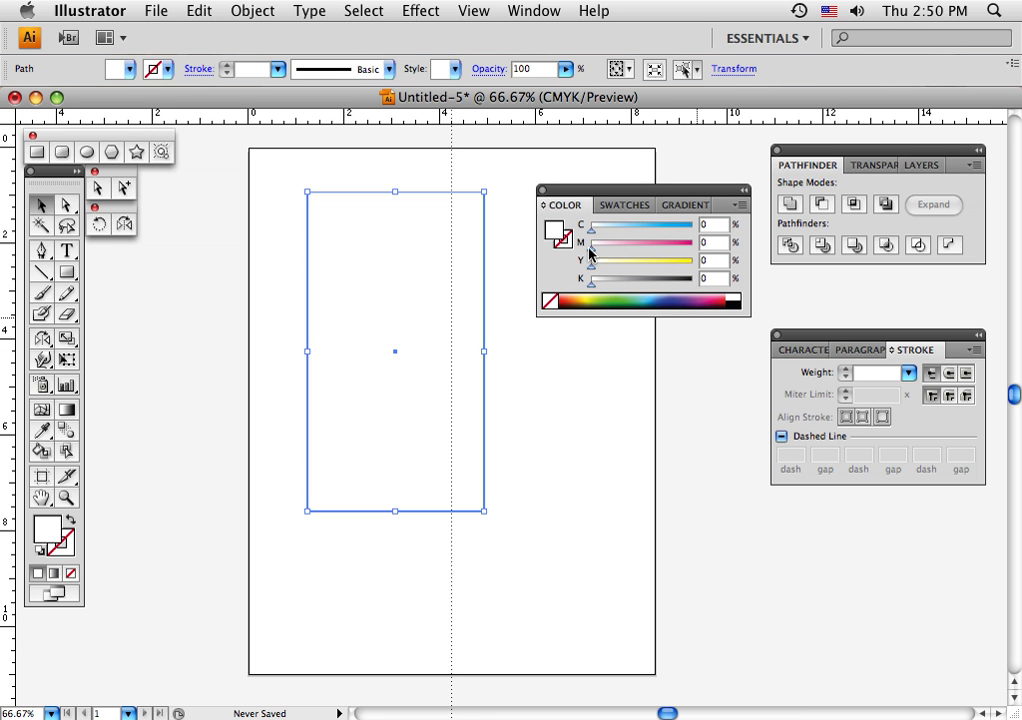
left_click_drag(591, 249, 694, 249)
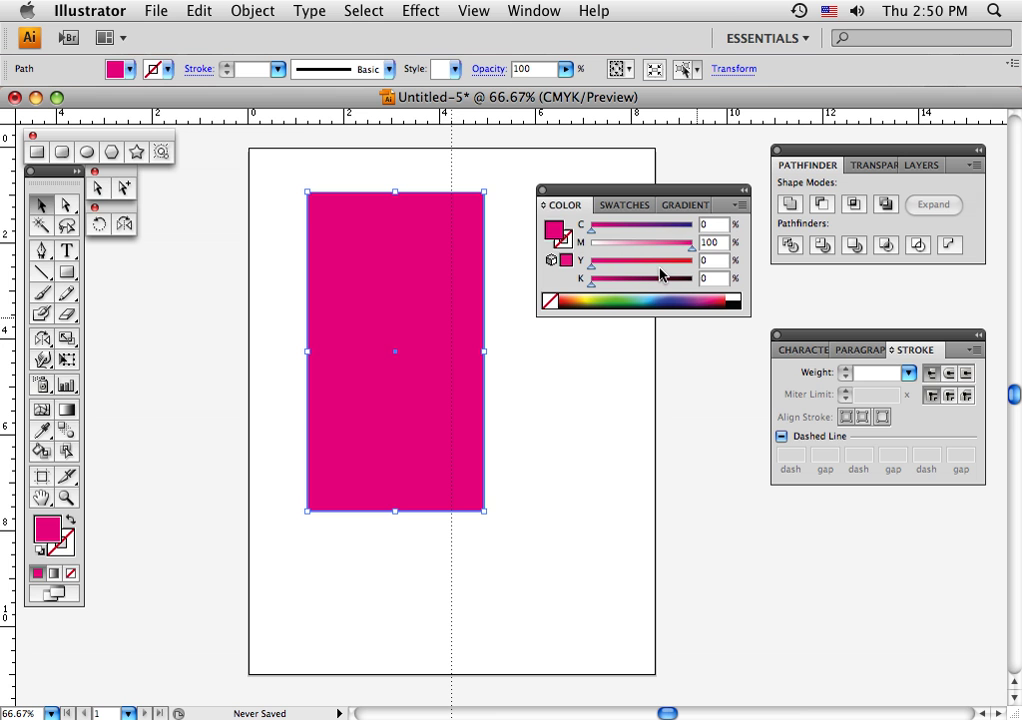
left_click_drag(691, 245, 586, 246)
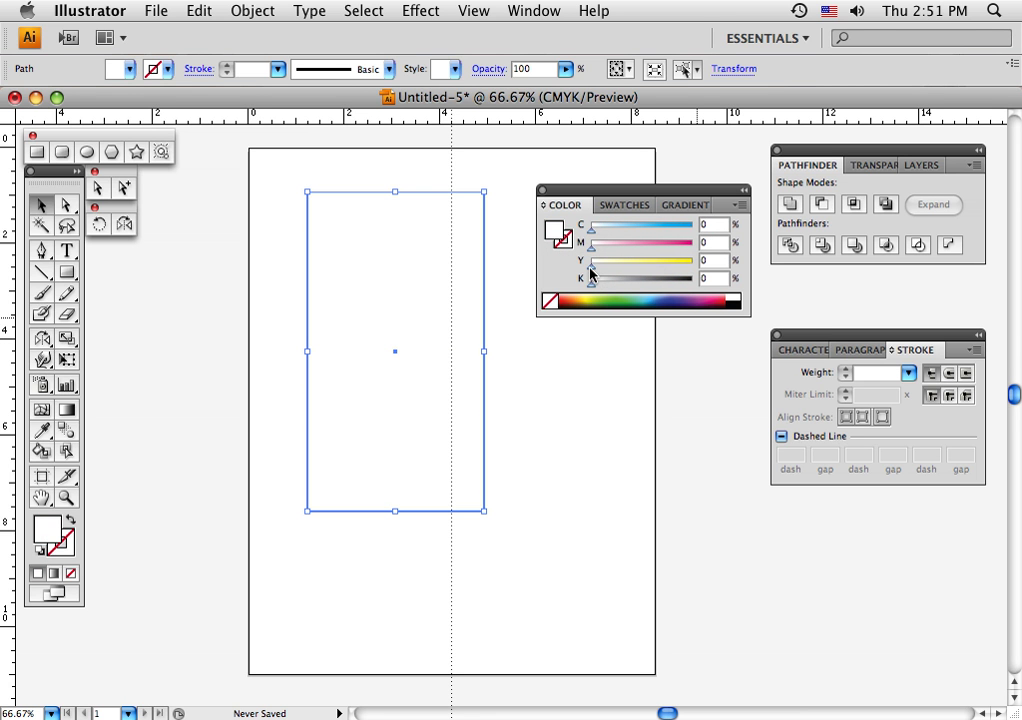
left_click_drag(591, 263, 693, 262)
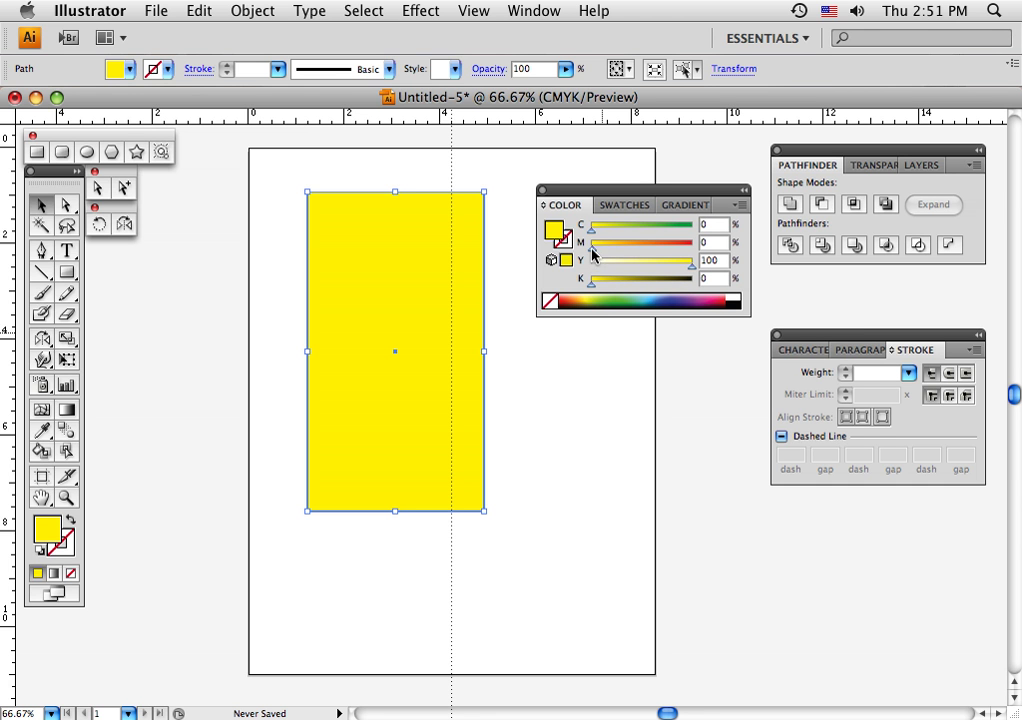
- Mix red, orange and a darkened brown using the M, C and K sliders
left_click_drag(592, 254, 694, 255)
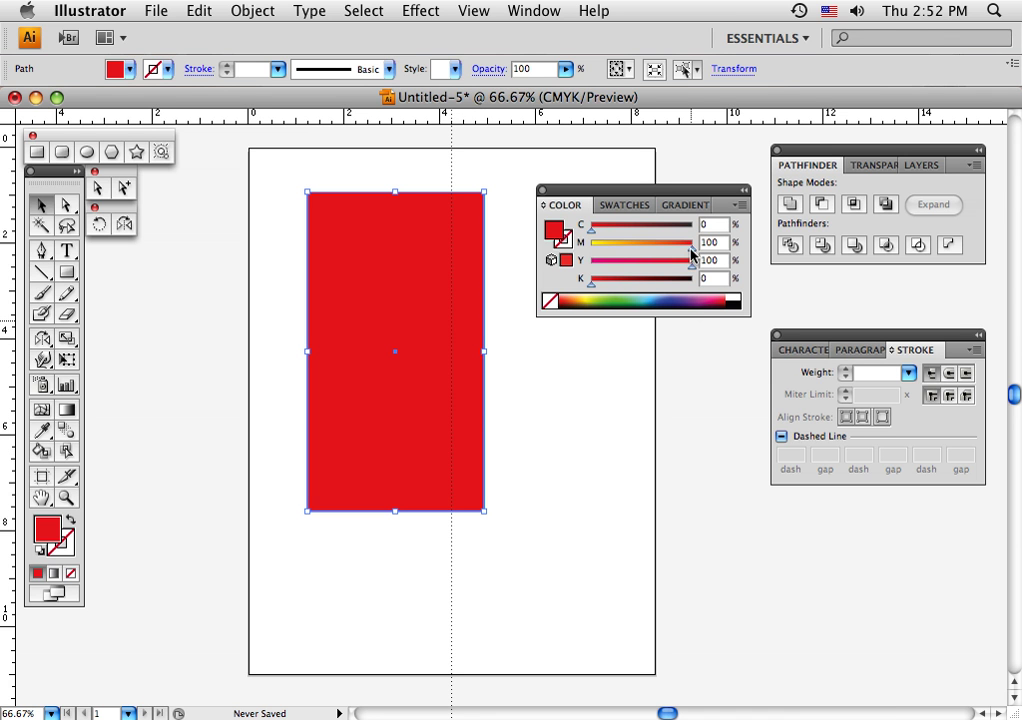
left_click_drag(693, 254, 642, 255)
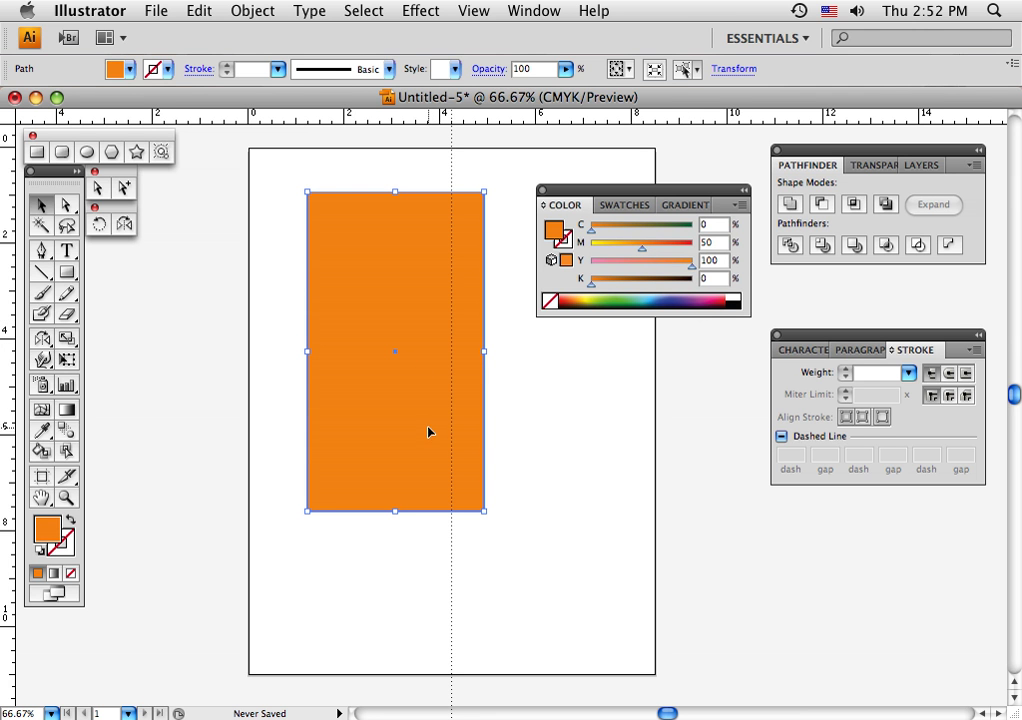
left_click_drag(593, 231, 617, 231)
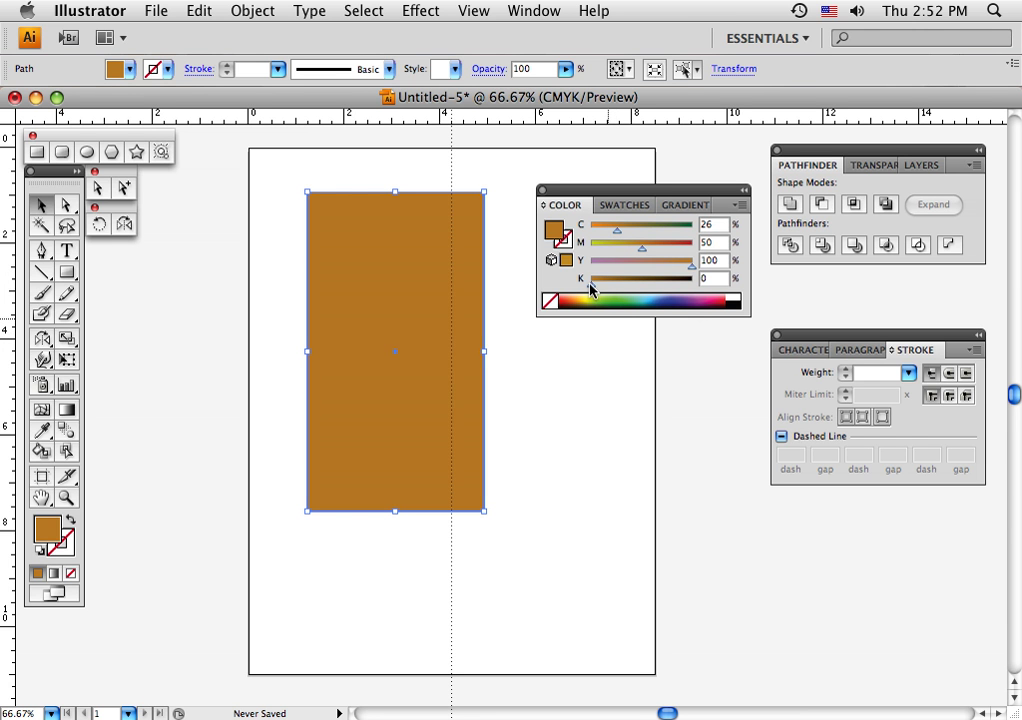
left_click_drag(590, 284, 620, 286)
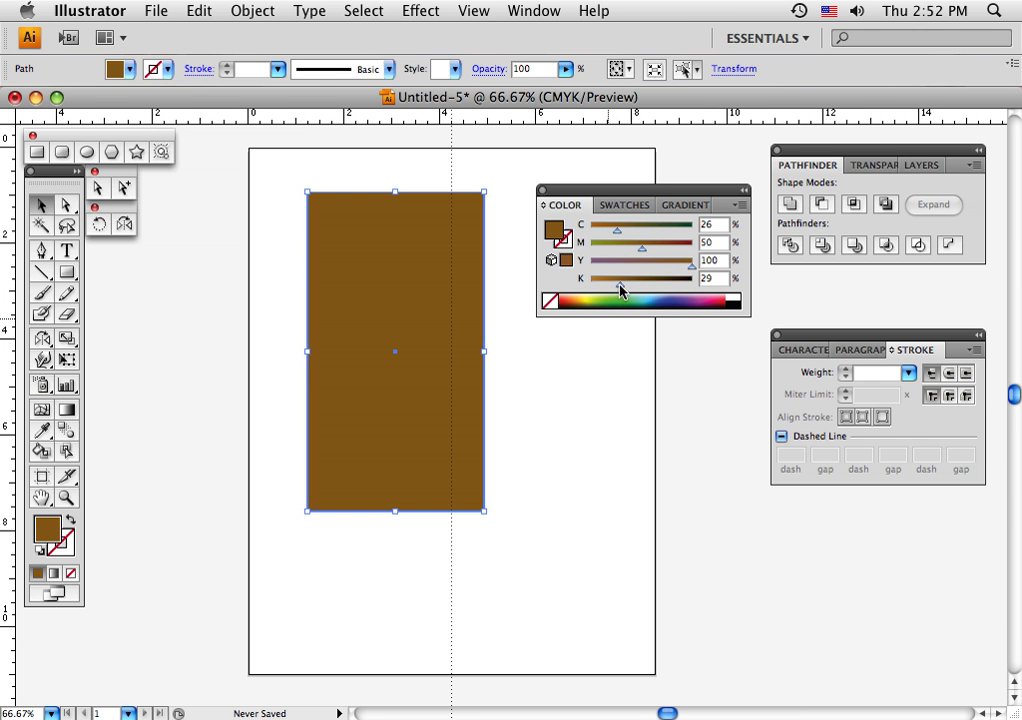
- Test bright red and maroon, then remove yellow and magenta back to white
left_click_drag(617, 229, 690, 272)
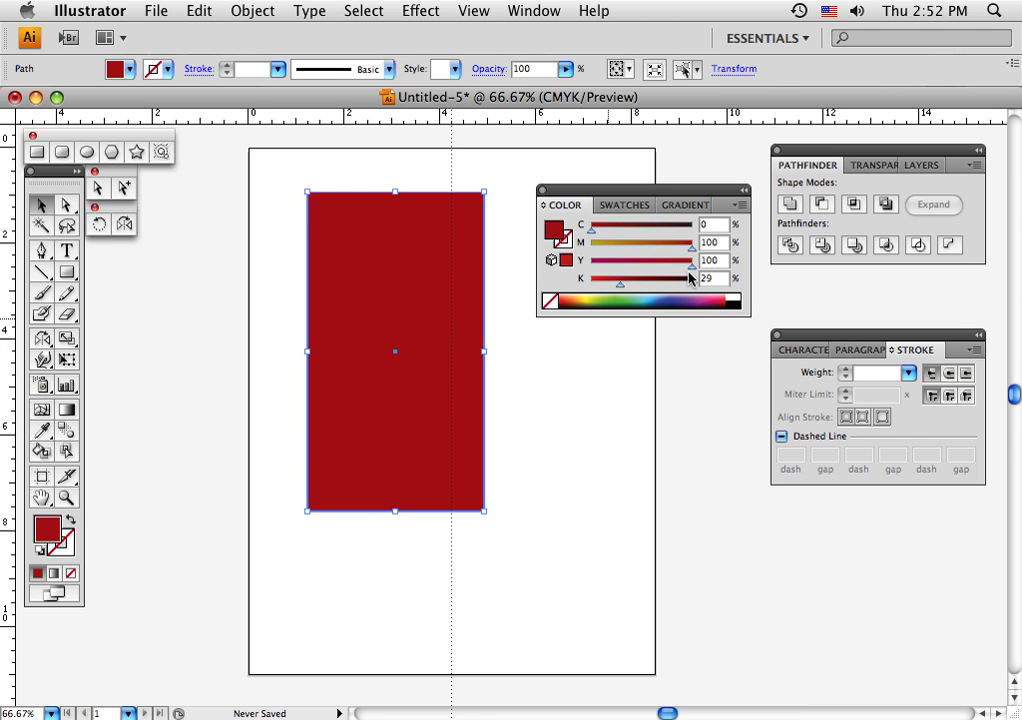
mouse_move(612, 286)
left_mouse_down()
mouse_move(577, 326)
mouse_move(609, 289)
left_mouse_up()
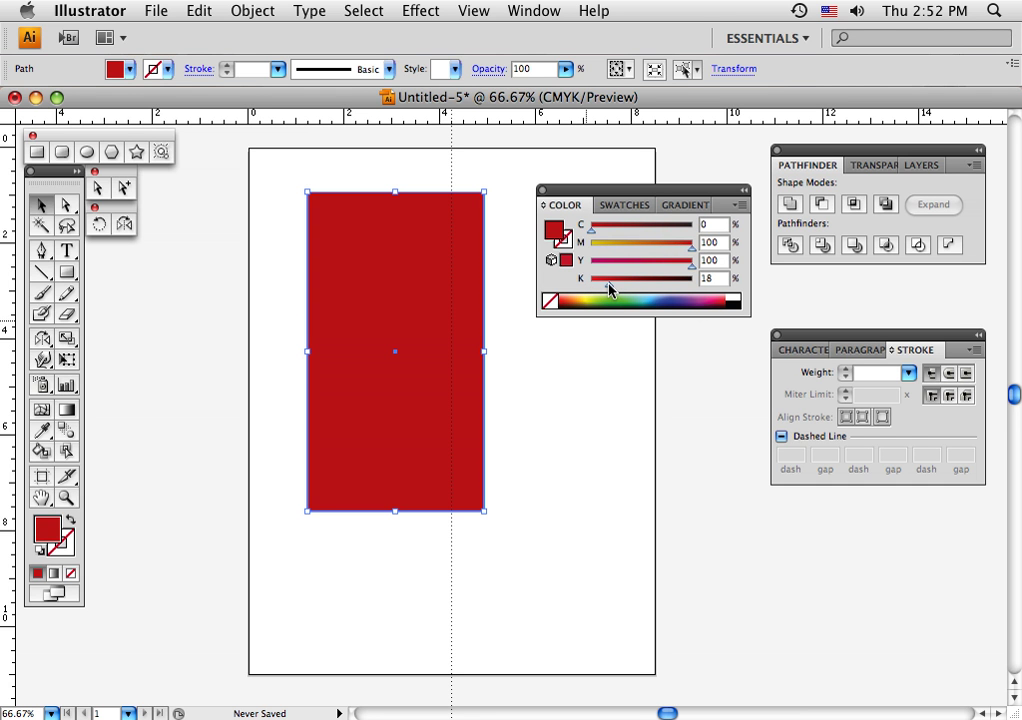
left_click_drag(609, 289, 700, 290)
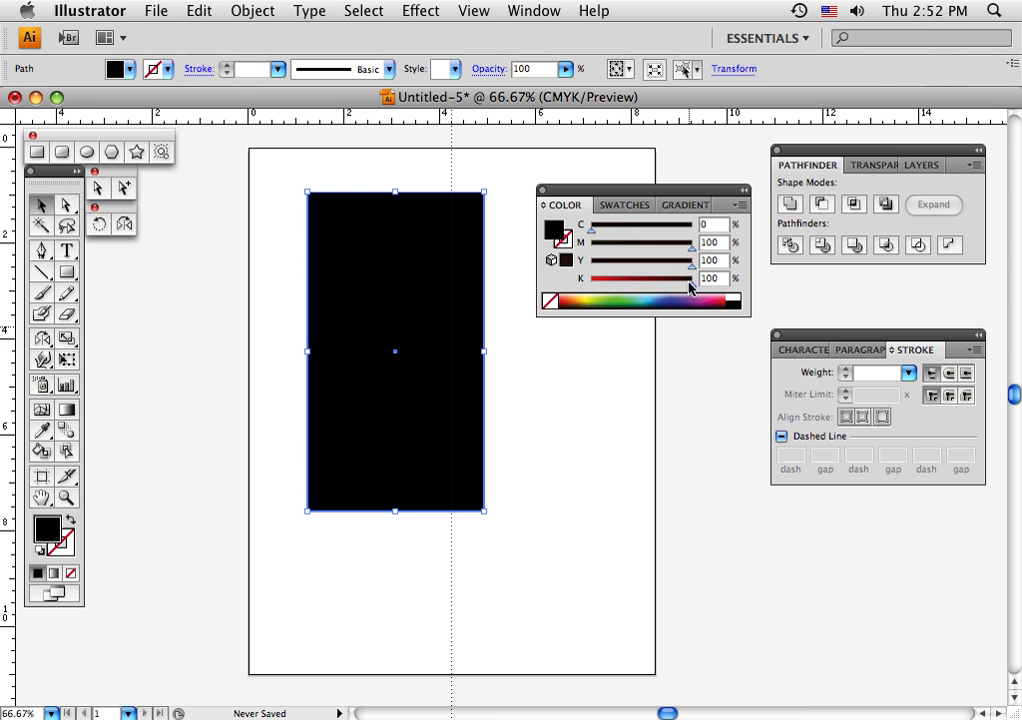
left_click_drag(690, 287, 595, 289)
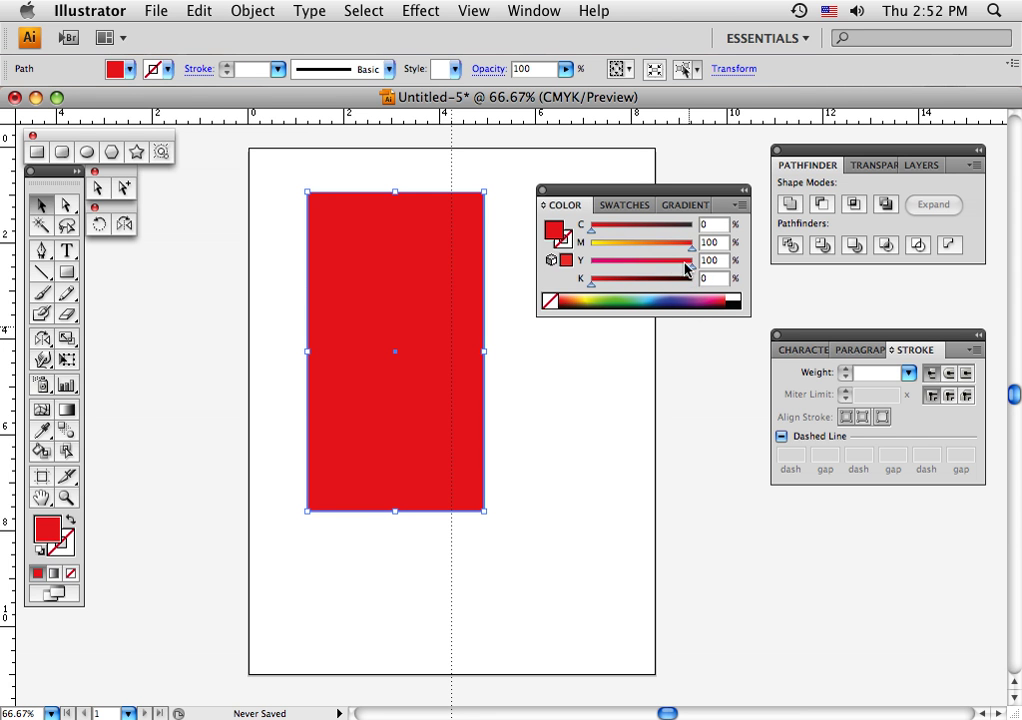
left_click_drag(663, 268, 596, 268)
left_click_drag(689, 249, 589, 266)
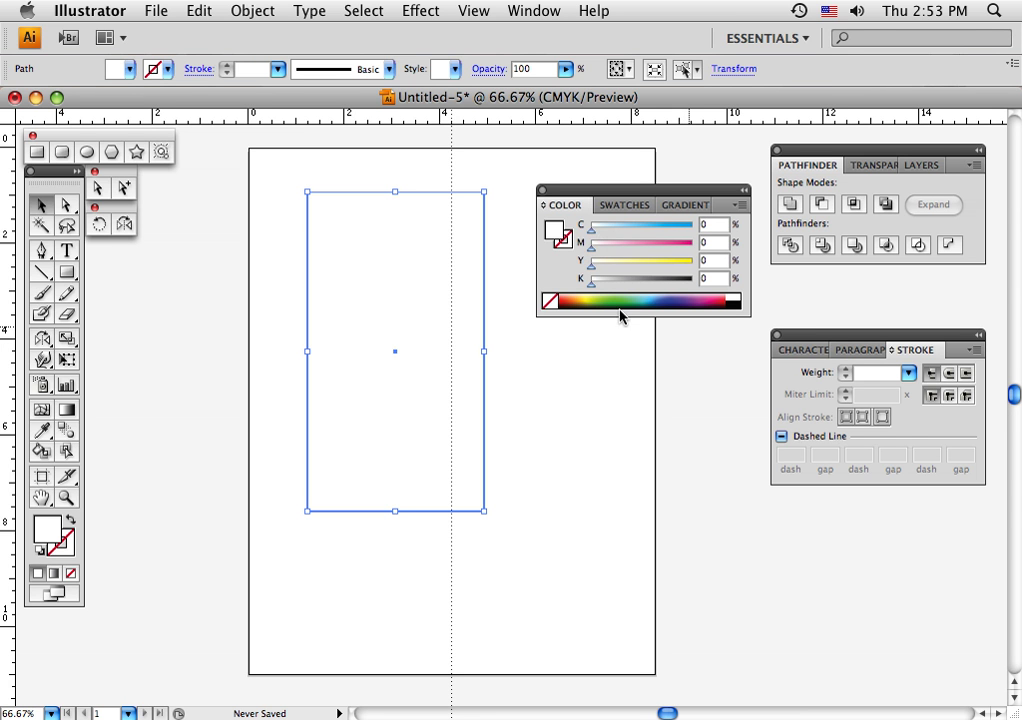
- Pick the deep blue C88.63 M78.04 Y0 K0 from the spectrum bar for the fill
left_click(673, 299)
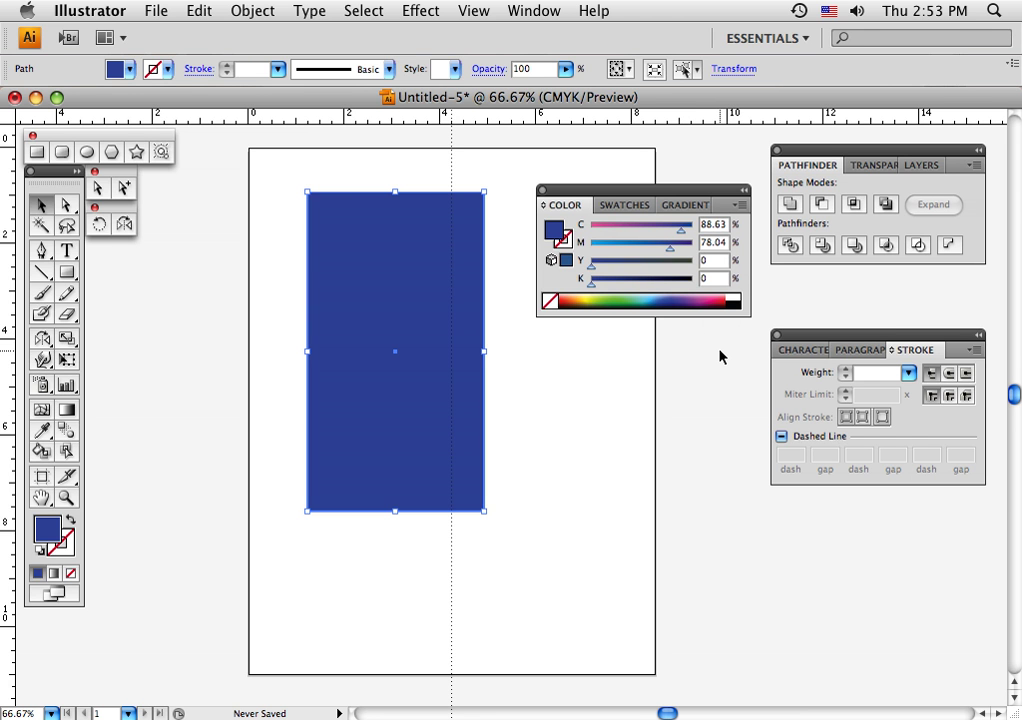
- Try the black, red, yellow, green, cyan and dark blue swatches, ending on dark brown C40 M70 Y100 K71
left_click(628, 208)
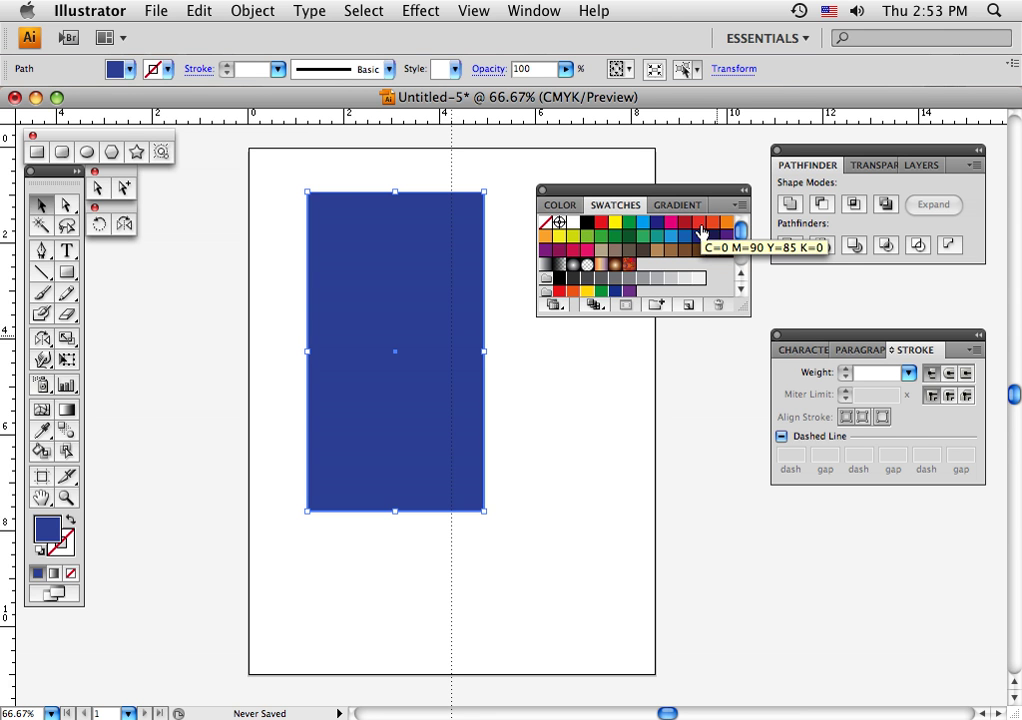
left_click(588, 224)
left_click(601, 223)
left_click(614, 223)
left_click(629, 223)
left_click(643, 224)
left_click(657, 224)
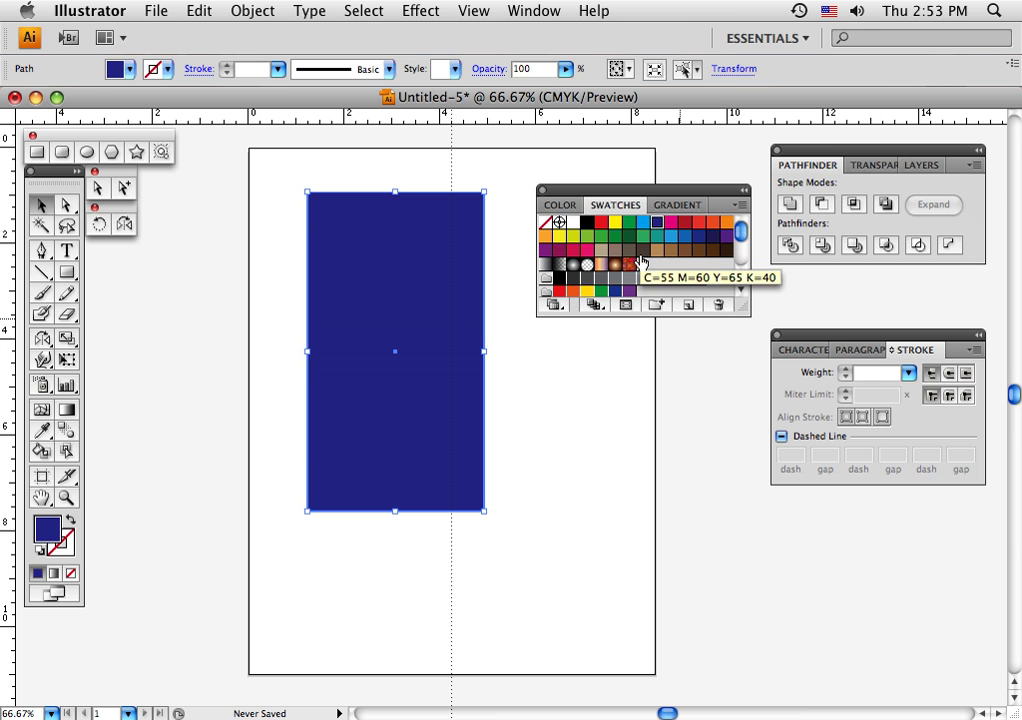
left_click(713, 249)
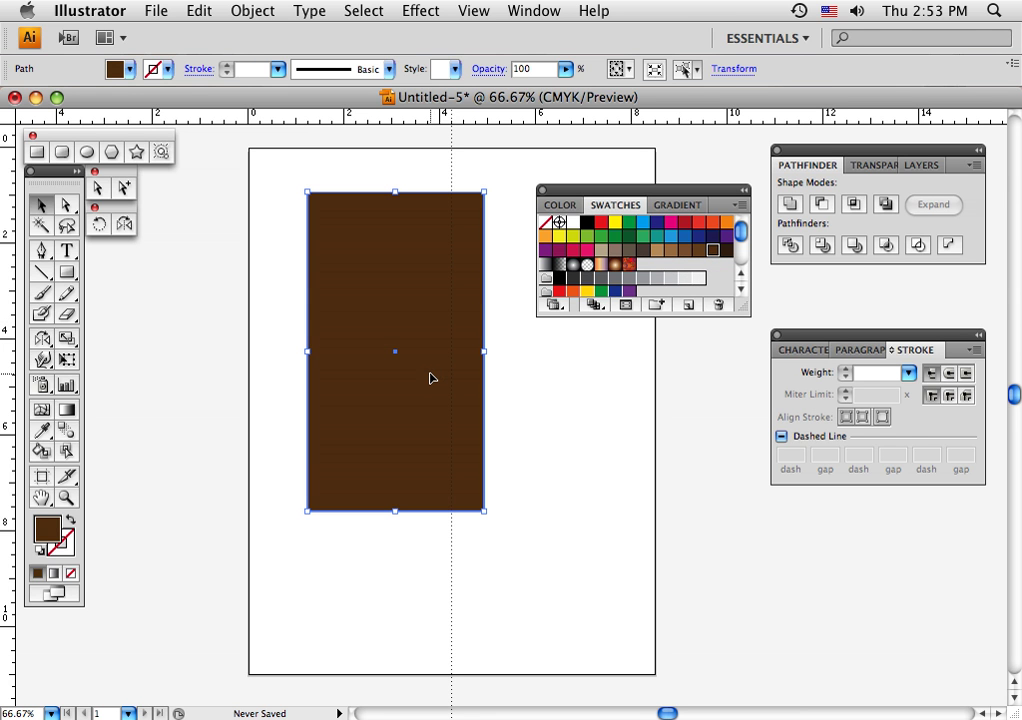
left_click(572, 205)
- Apply the navy swatch and set K to 41% for C100 M100 Y25 K41
left_click_drag(640, 285, 663, 292)
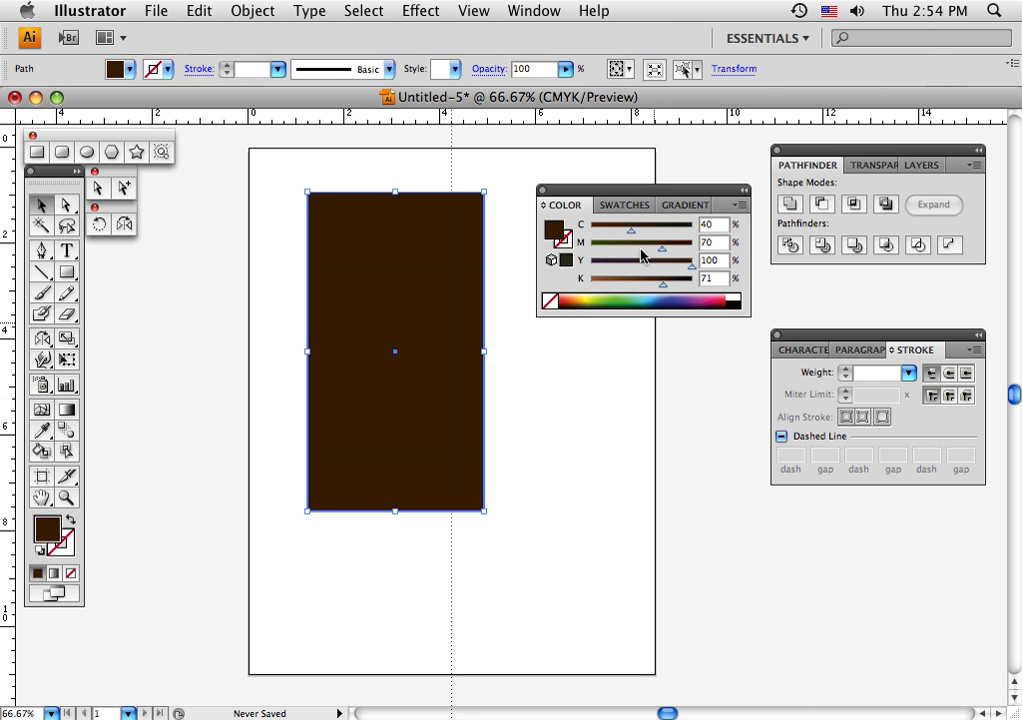
left_click(632, 205)
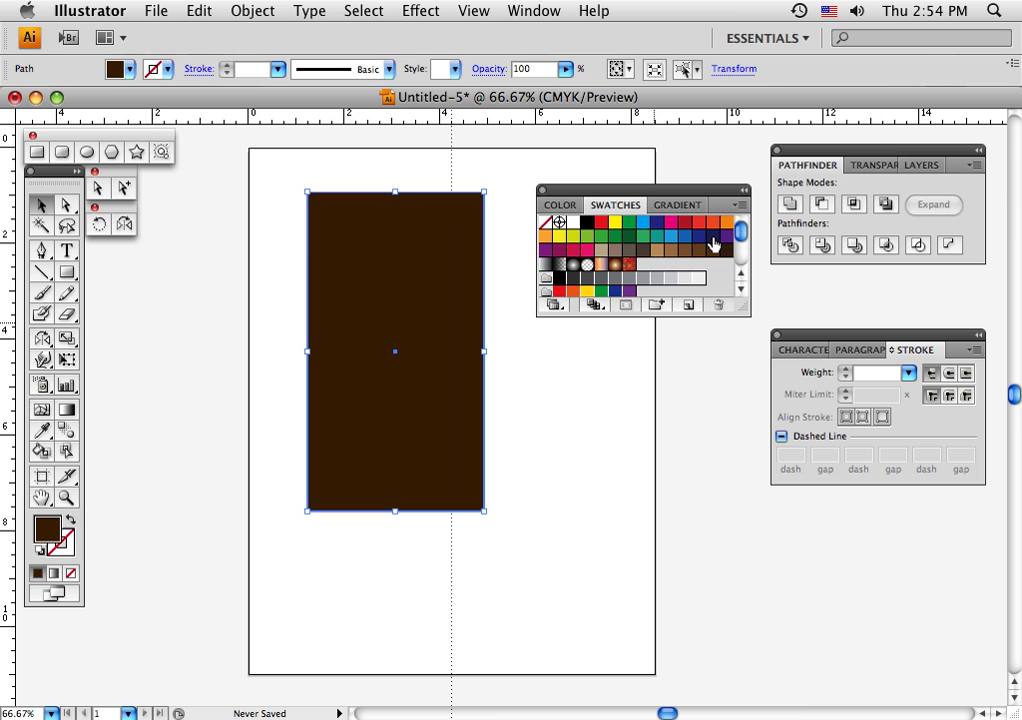
left_click(711, 237)
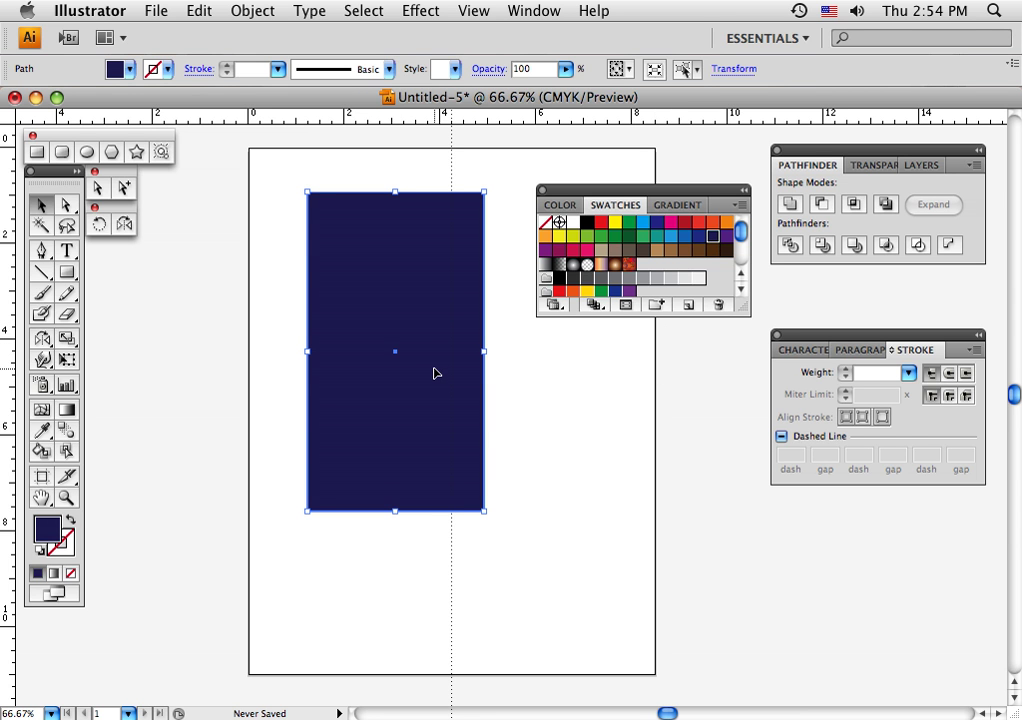
left_click(561, 206)
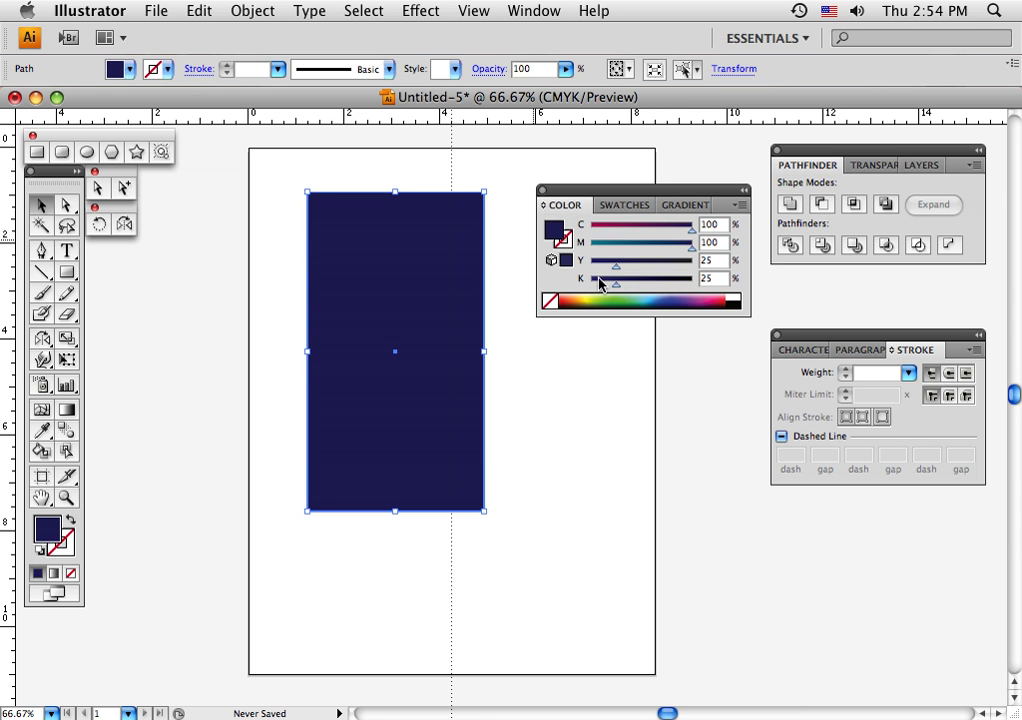
left_click_drag(616, 288, 632, 289)
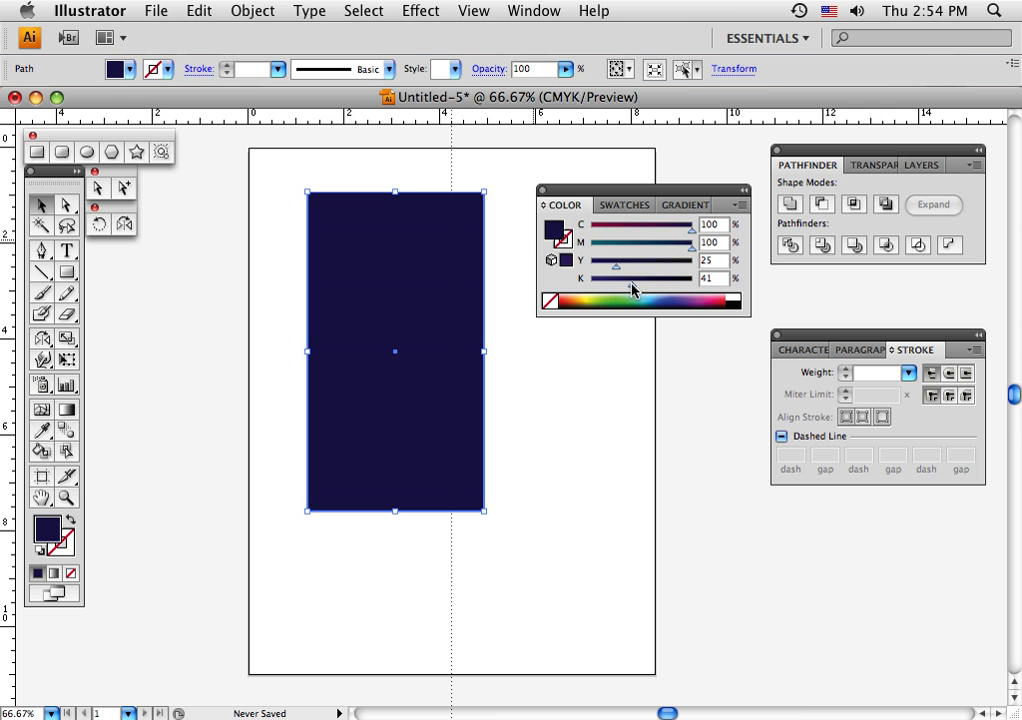
left_click(613, 206)
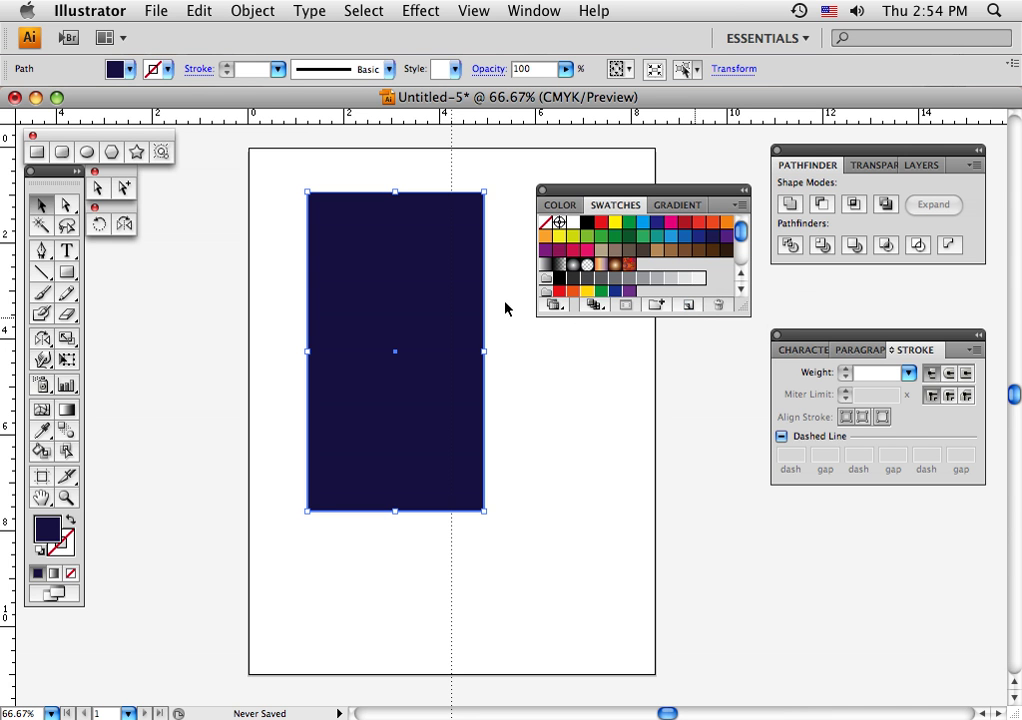
- Save the C100 M100 Y25 K41 navy fill as a new swatch named 'navy blue'
left_click(688, 305)
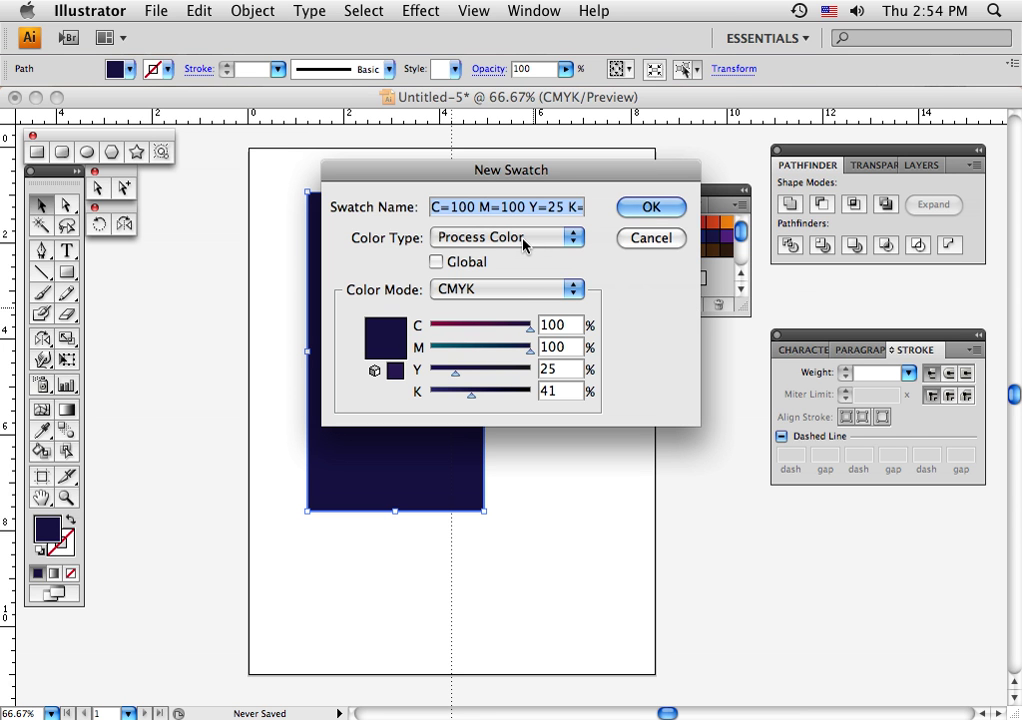
type("navy blue")
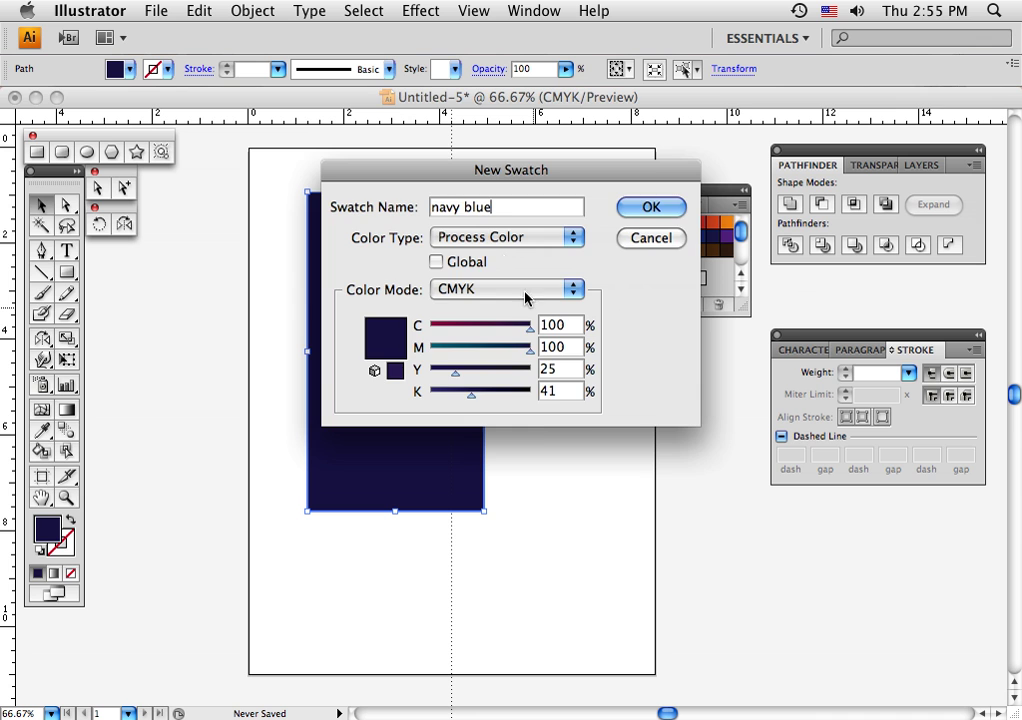
left_click(651, 207)
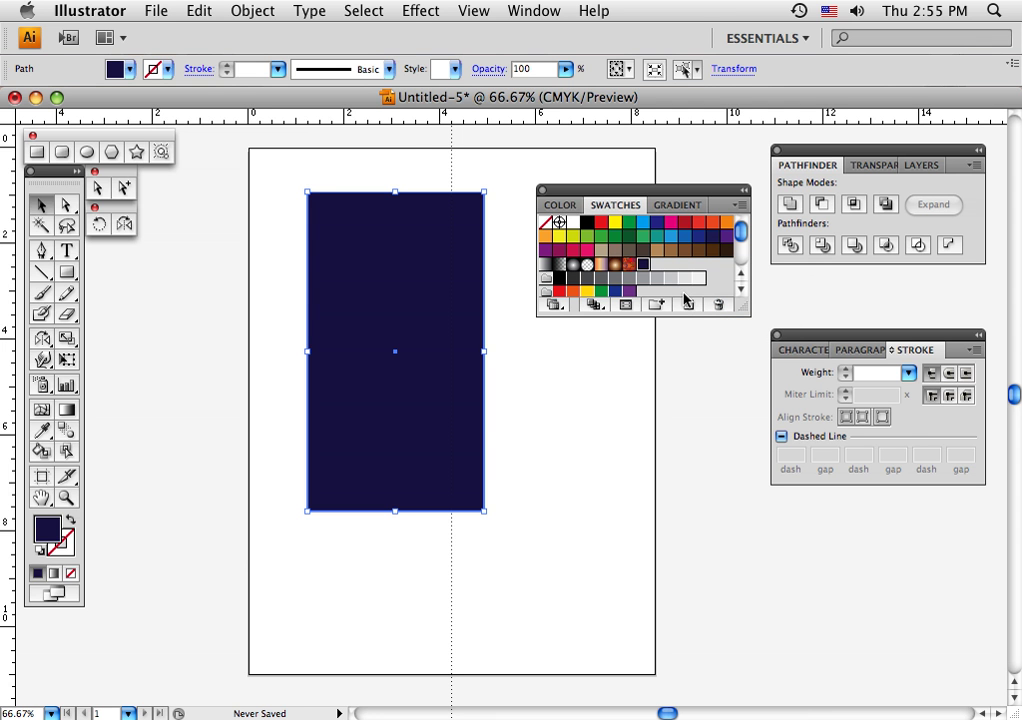
- Start Save As with the file name 'color palette' and the Desktop as the destination
left_click(152, 11)
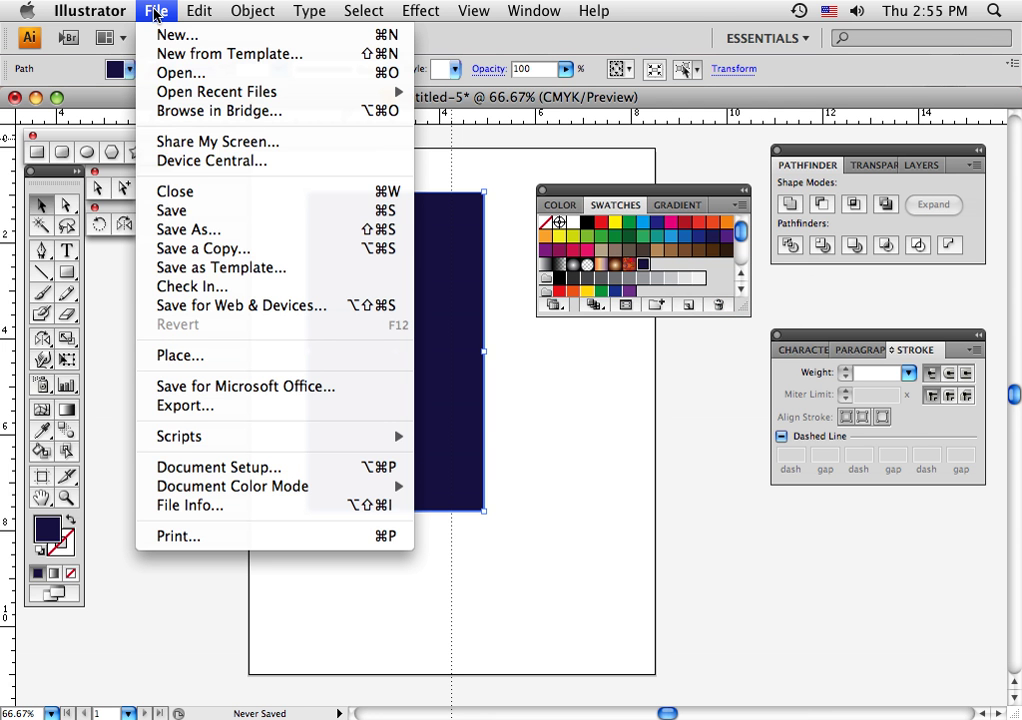
left_click(199, 232)
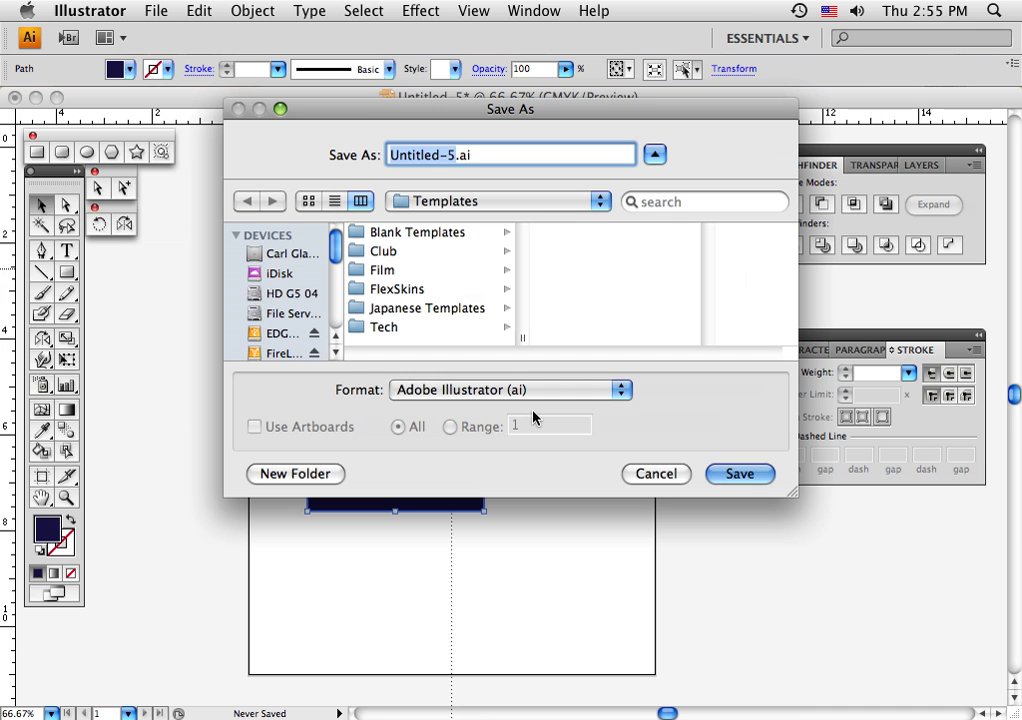
type("color palett")
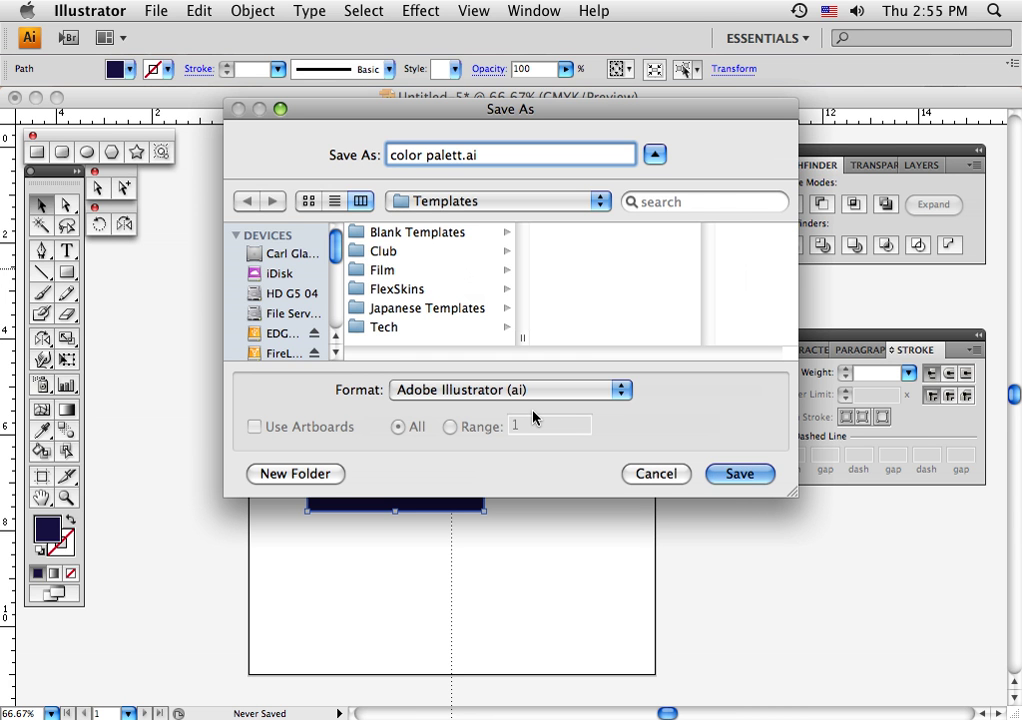
type("e")
scroll(280, 348, "down", 5)
left_click(289, 321)
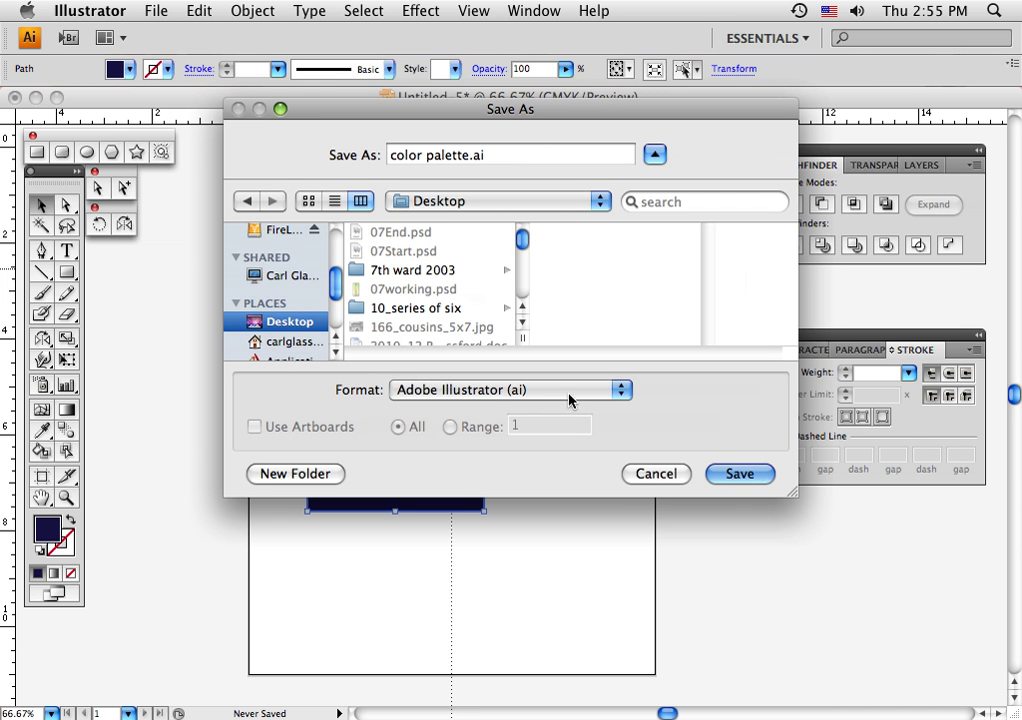
- Save as color palette.ai, accepting the default Illustrator Options
left_click(735, 476)
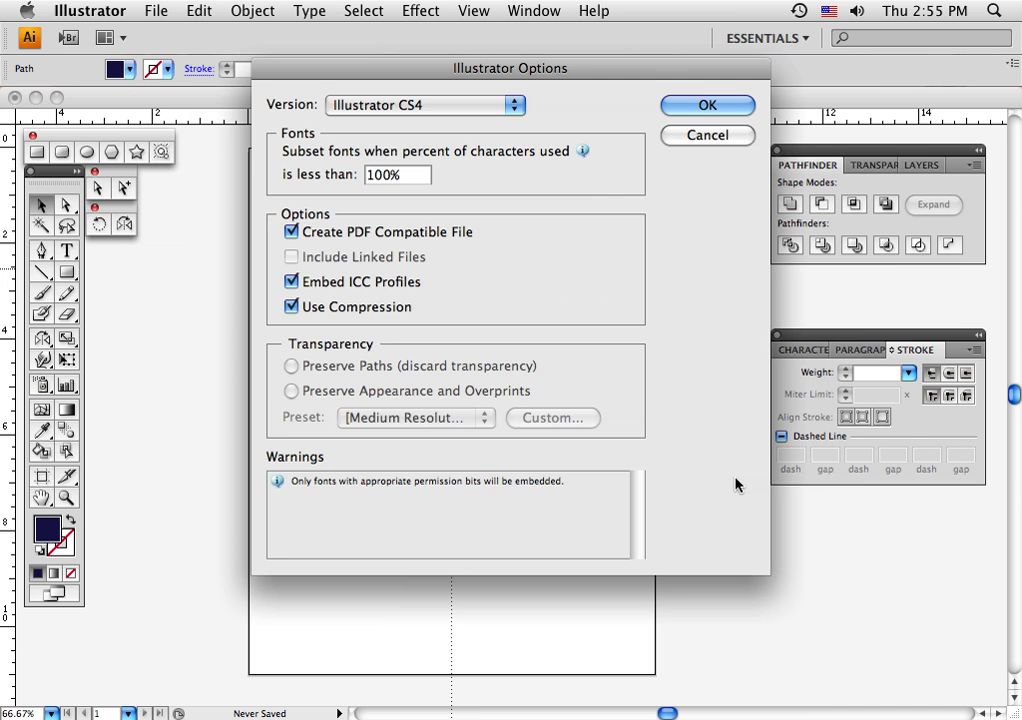
left_click(678, 112)
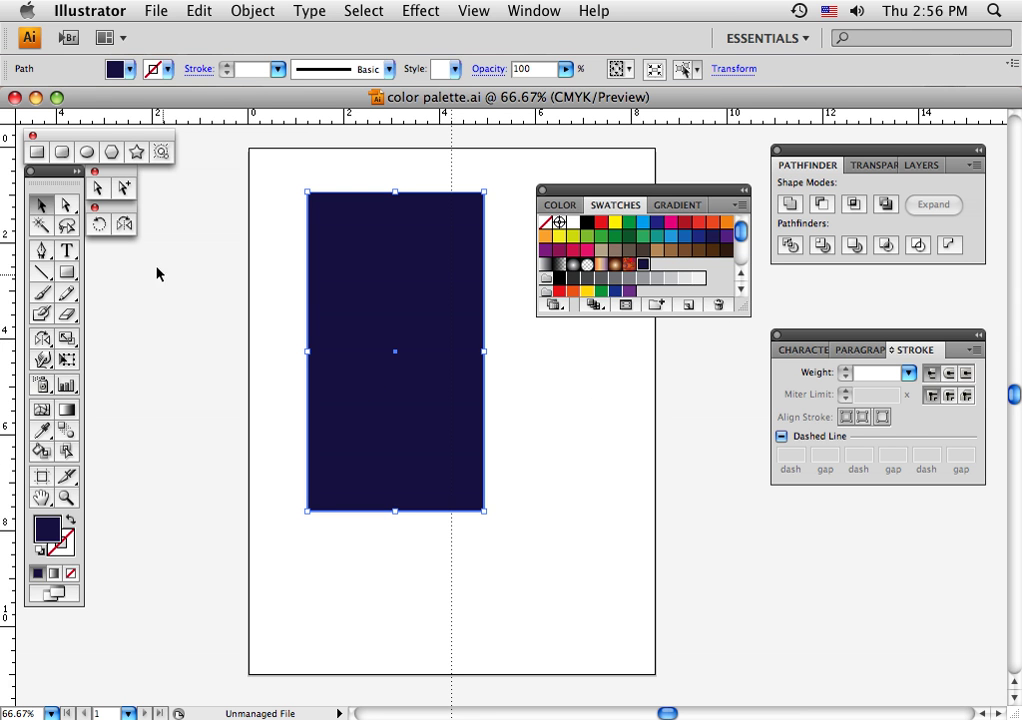
- Draw a circle over the navy rectangle and fill it red
left_click(88, 152)
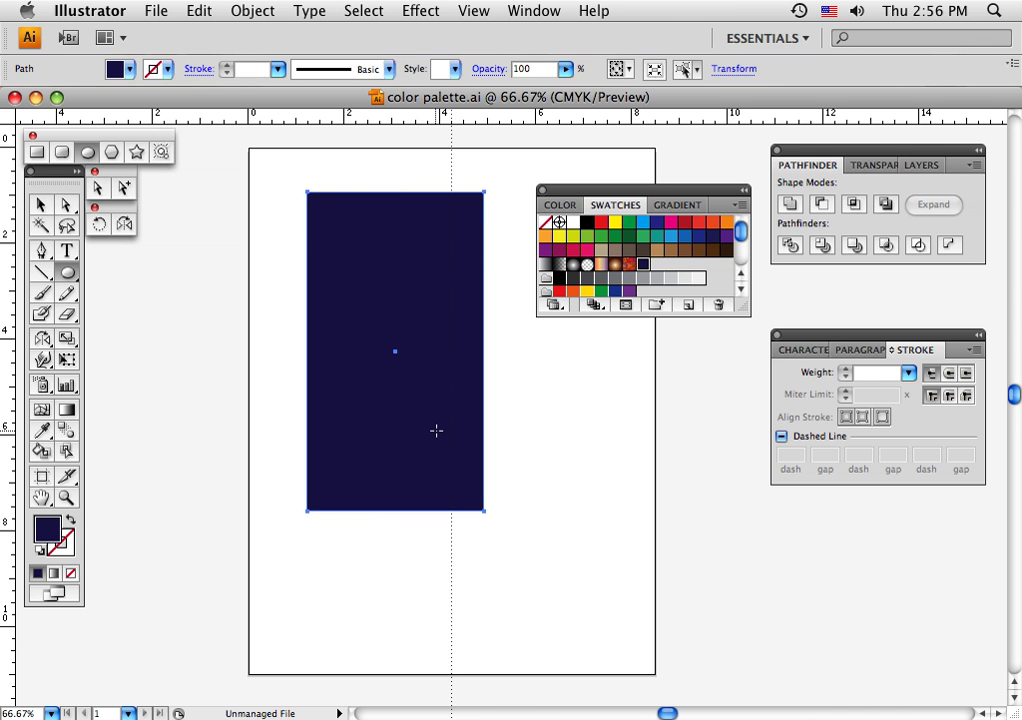
left_click_drag(436, 430, 522, 552)
left_click(699, 222)
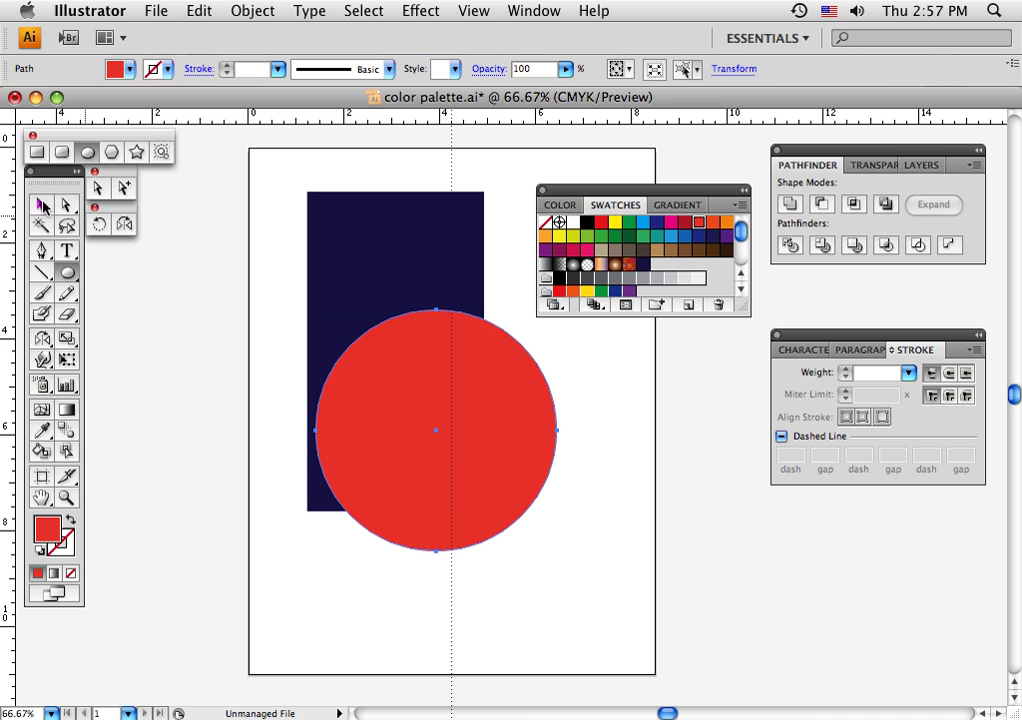
- Move the red circle down and right, send it behind the rectangle, and deselect
left_click(41, 204)
left_click_drag(484, 463, 540, 497)
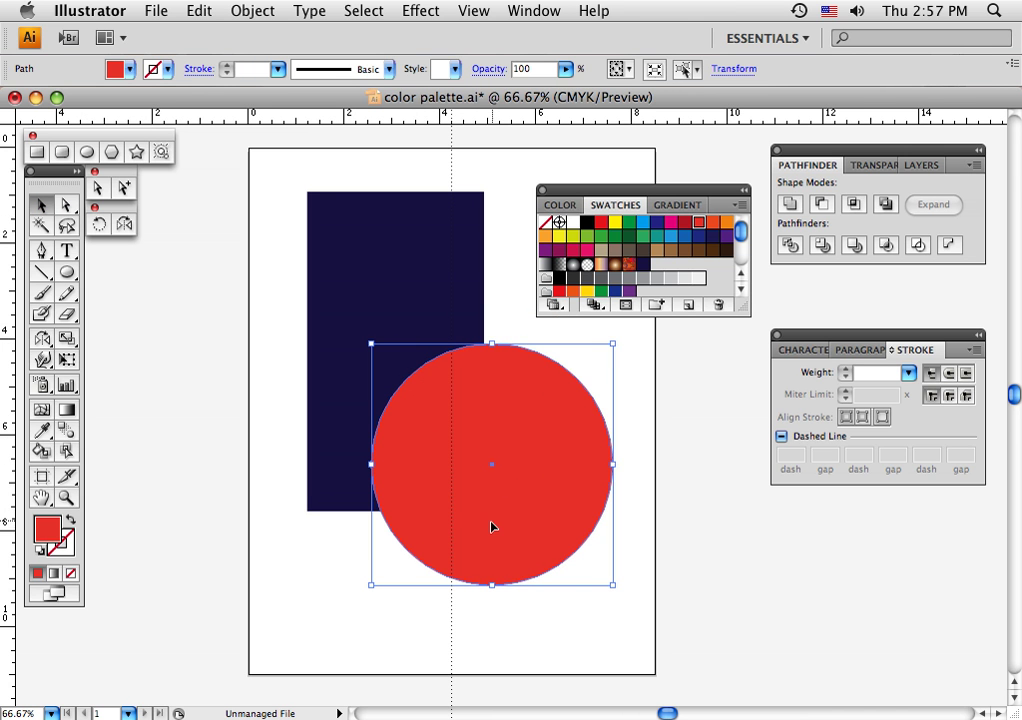
key("super+shift+b")
key("super+shift+bracketleft")
key("super+shift+b")
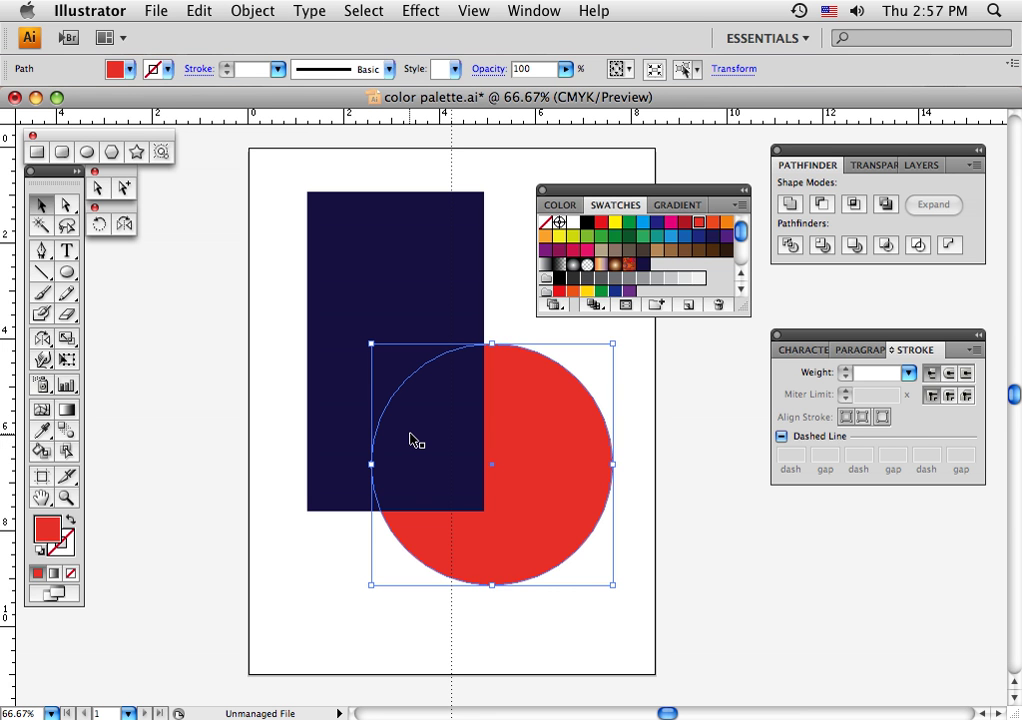
left_click(650, 574)
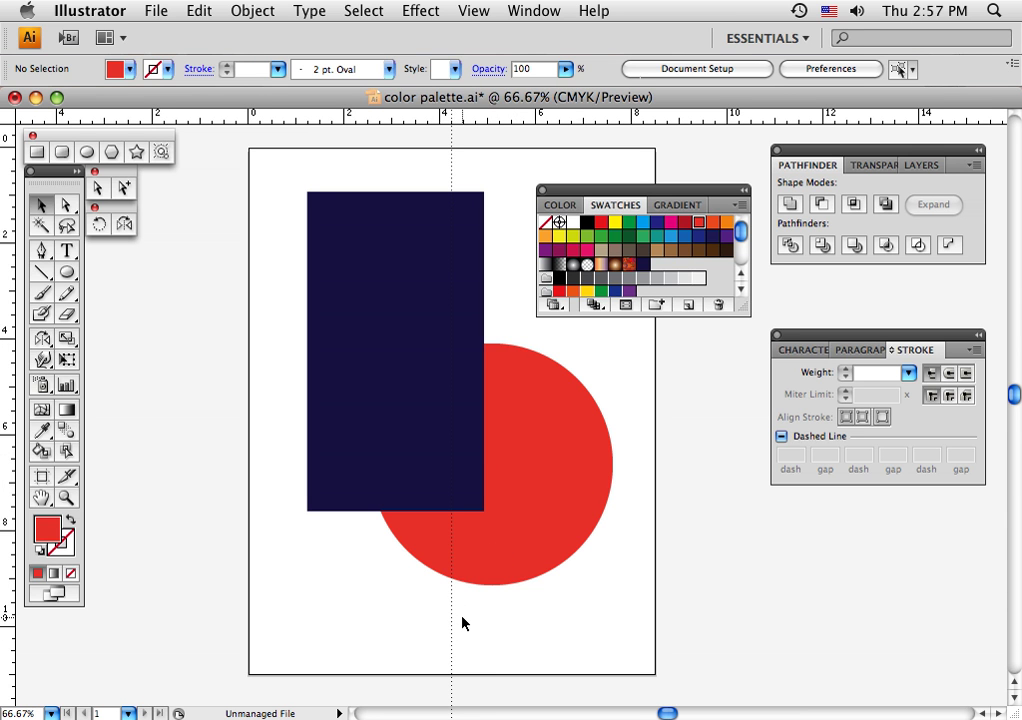
left_click(470, 11)
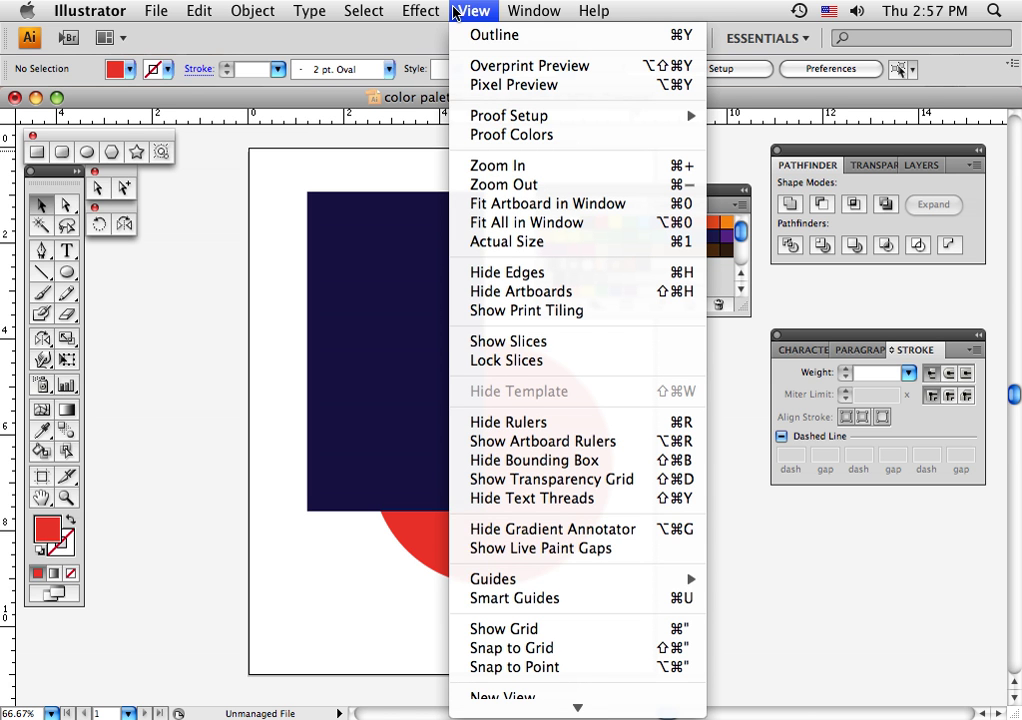
mouse_move(489, 578)
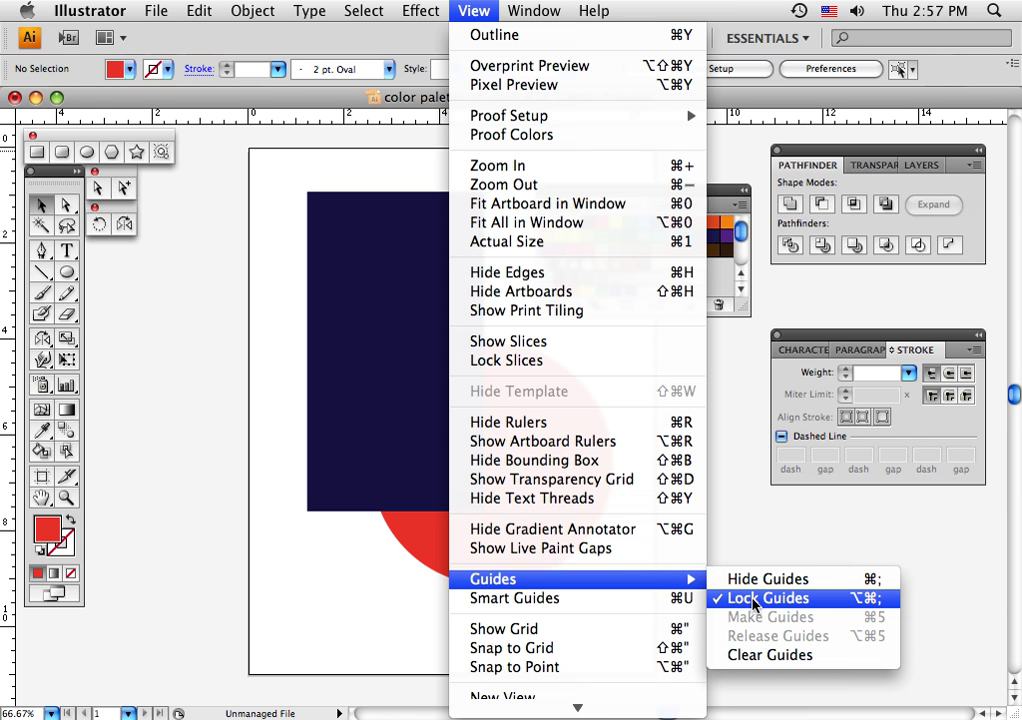
left_click(753, 600)
right_click(745, 527)
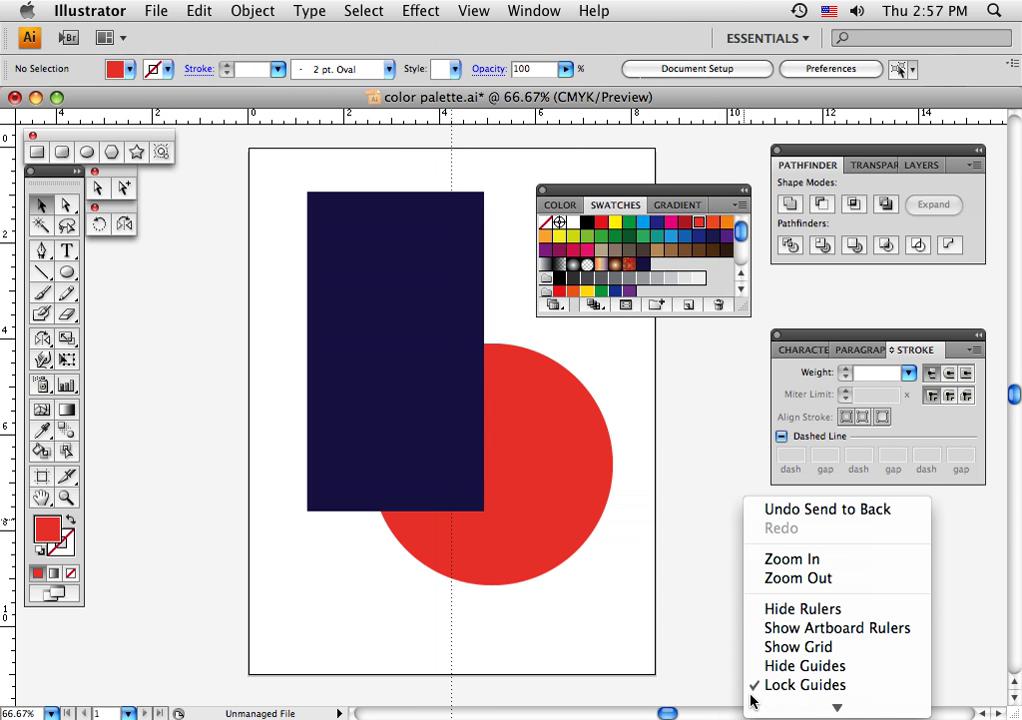
- Reorder the red circle so it sits behind the navy rectangle, then deselect
left_click(714, 647)
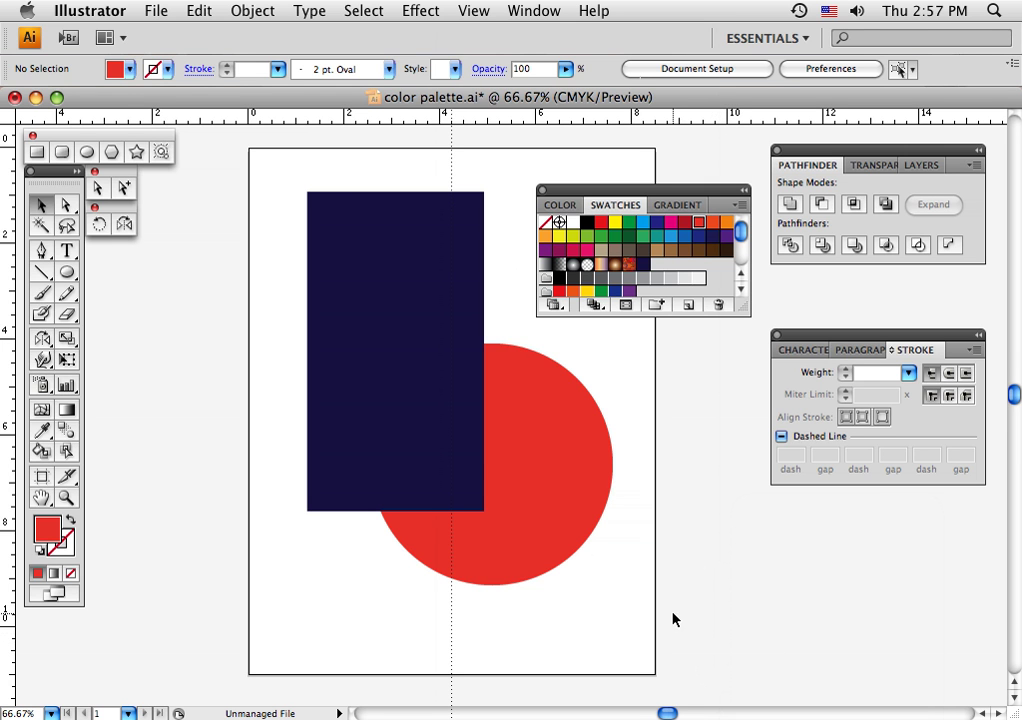
left_click(582, 510)
key("super+shift+b")
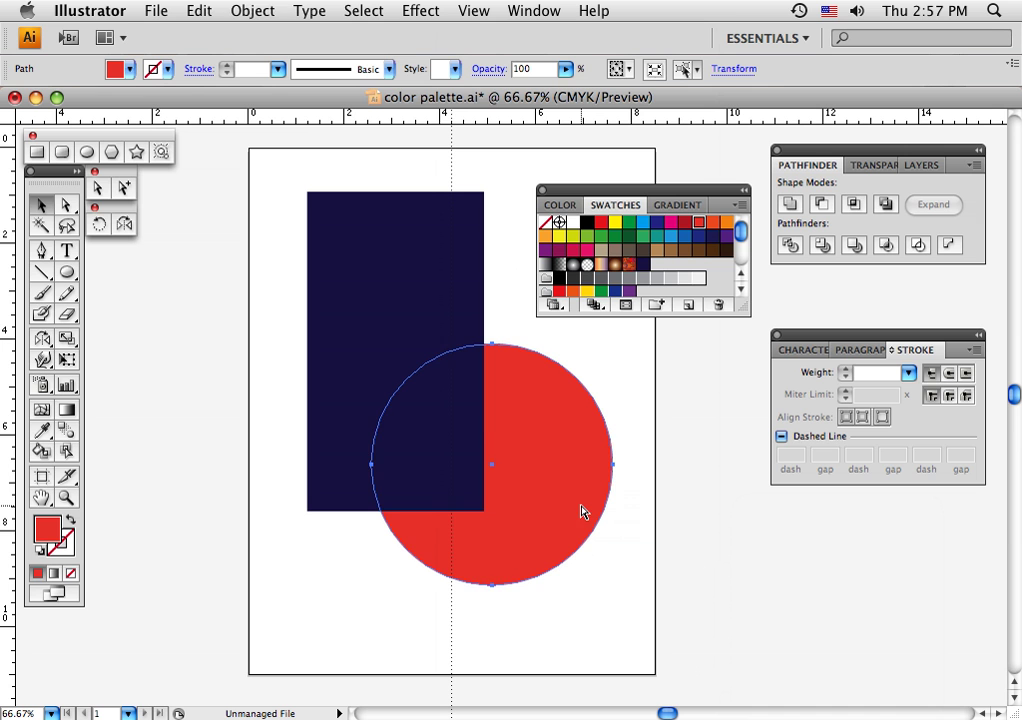
key("super+shift+bracketright")
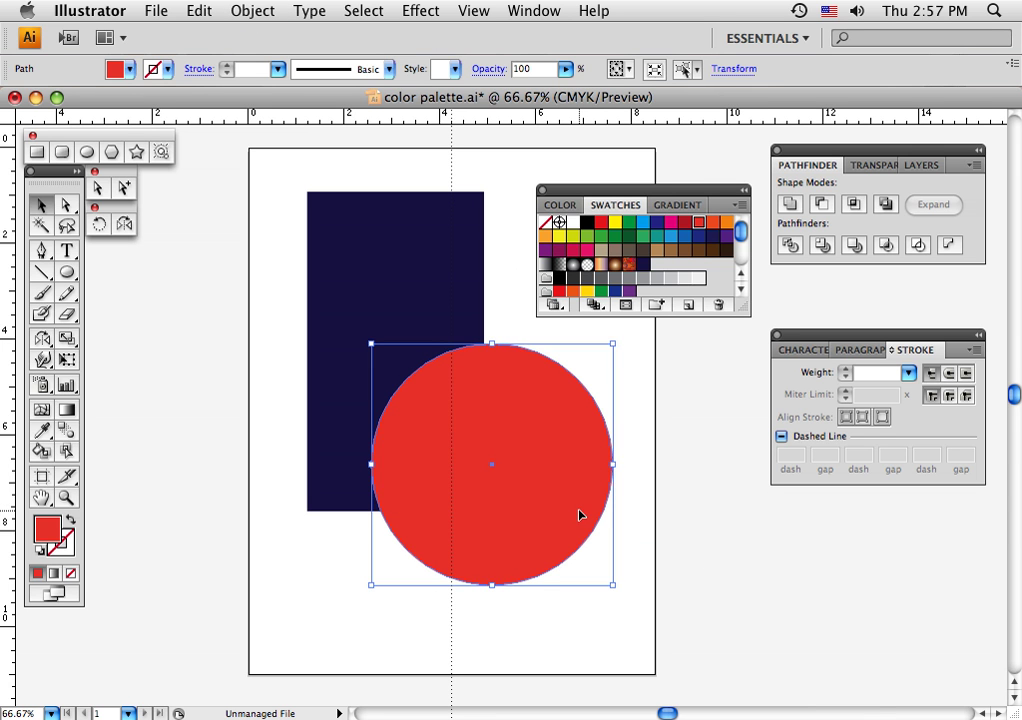
key("super+shift+bracketleft")
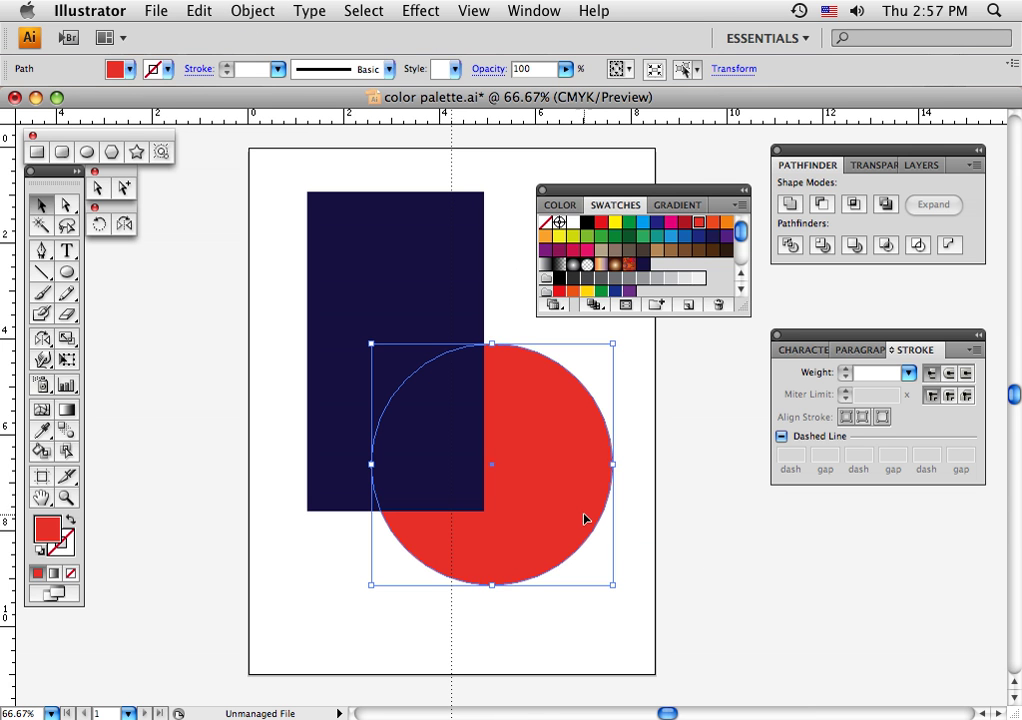
left_click(107, 303)
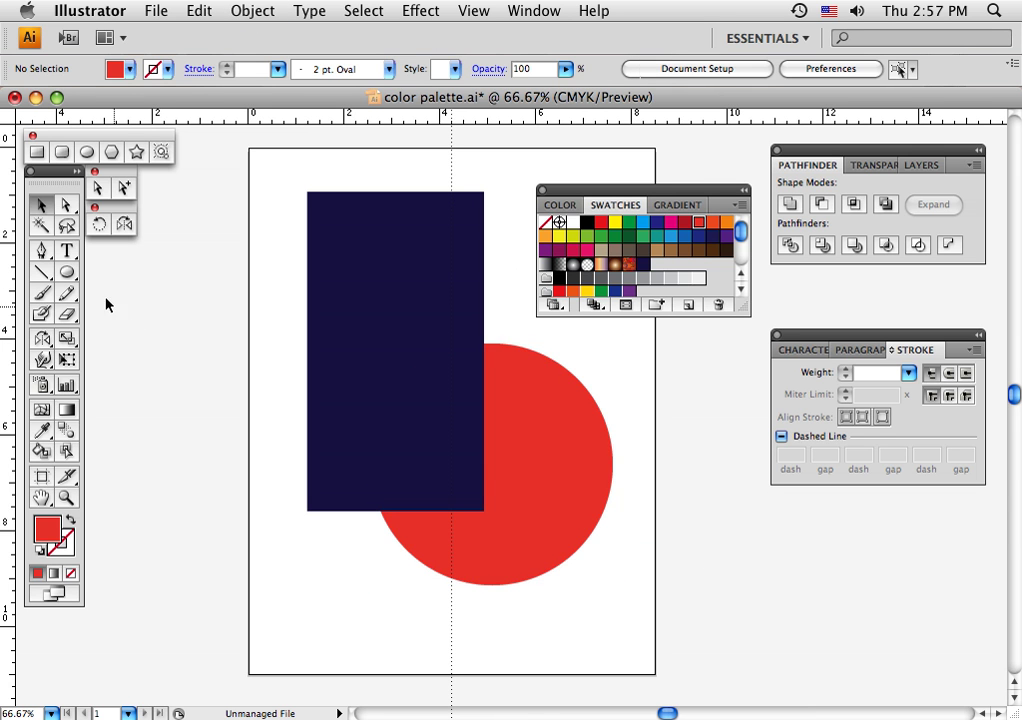
- Draw a long thin horizontal bar across both shapes and fill it green
left_click(37, 152)
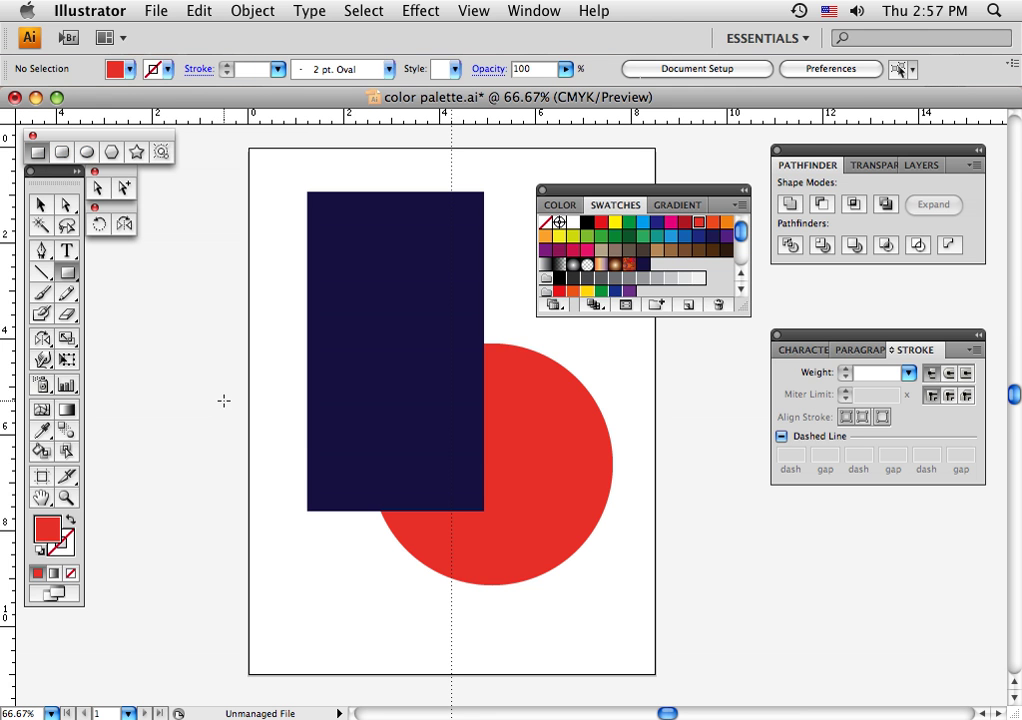
left_click_drag(286, 419, 640, 453)
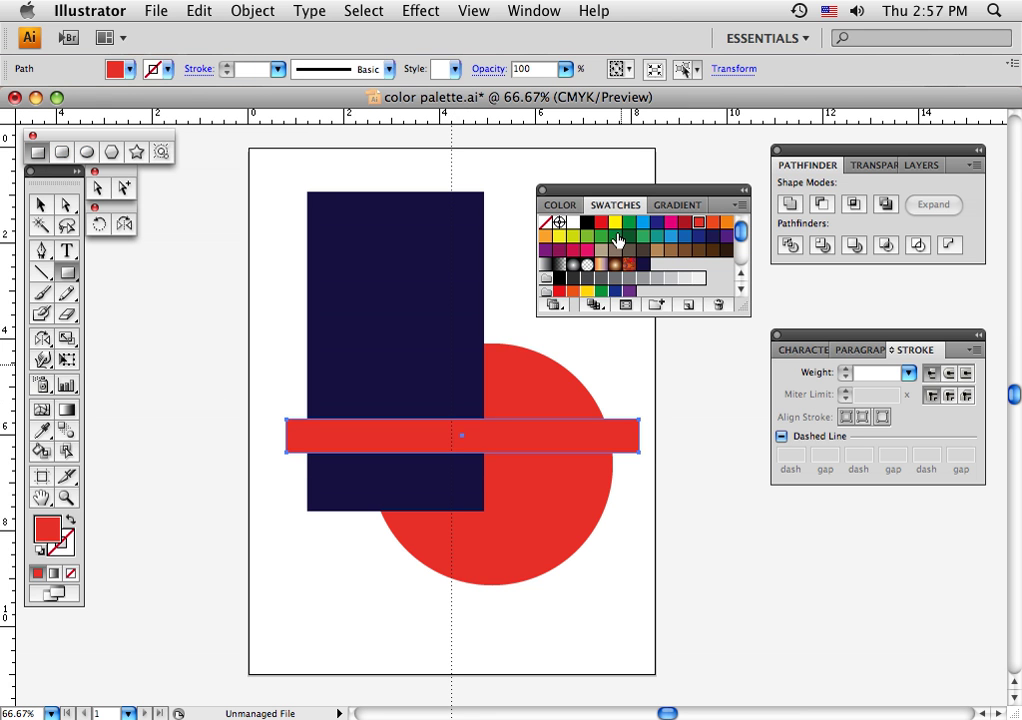
left_click(616, 238)
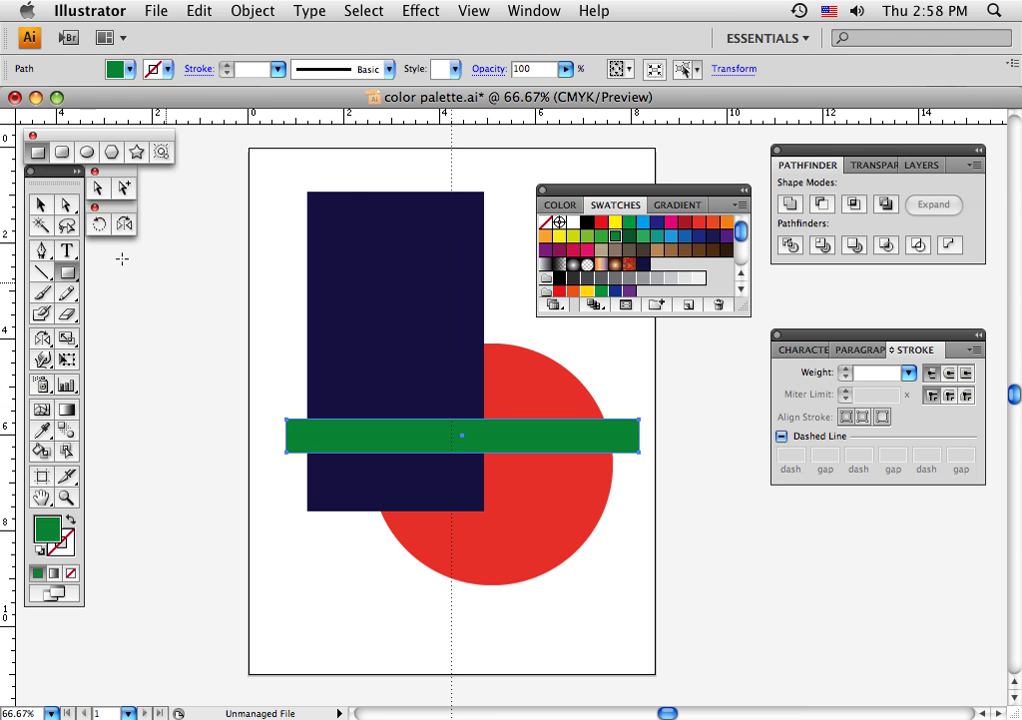
left_click(41, 204)
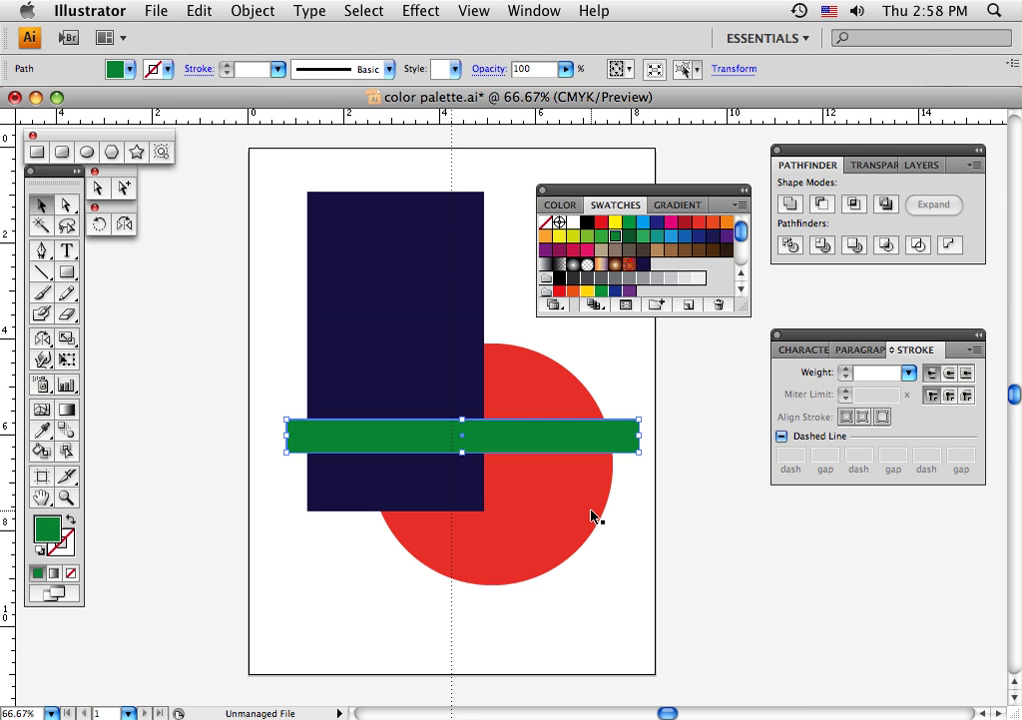
- Layer the green bar above the red circle but below the navy rectangle
key("super+shift+b")
key("super+shift+bracketleft")
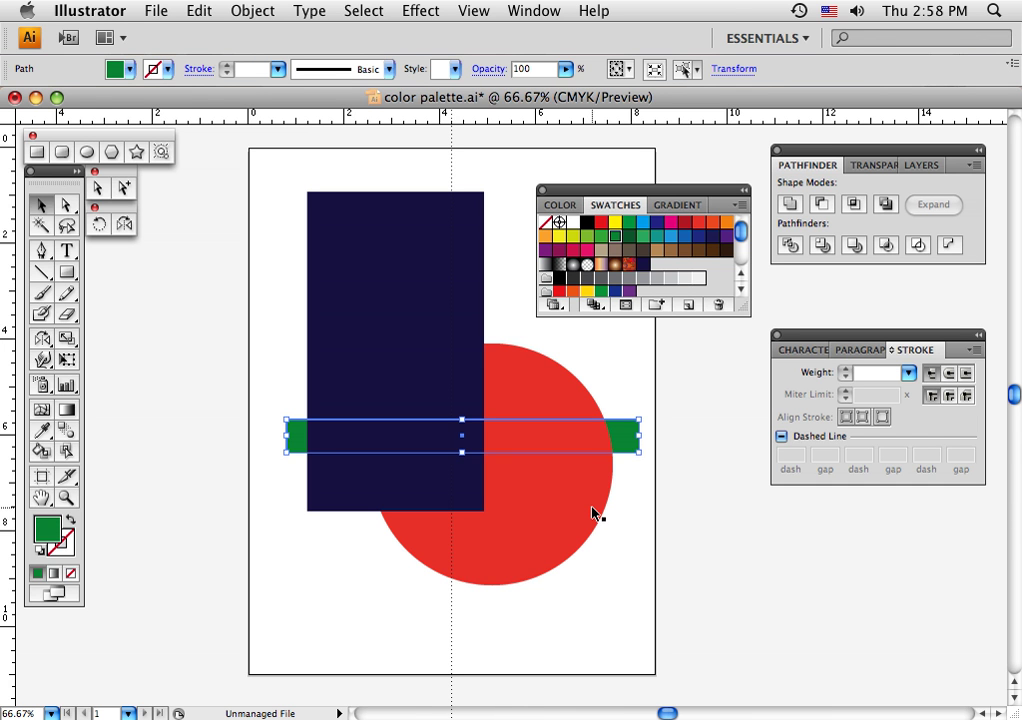
key("super+shift+b")
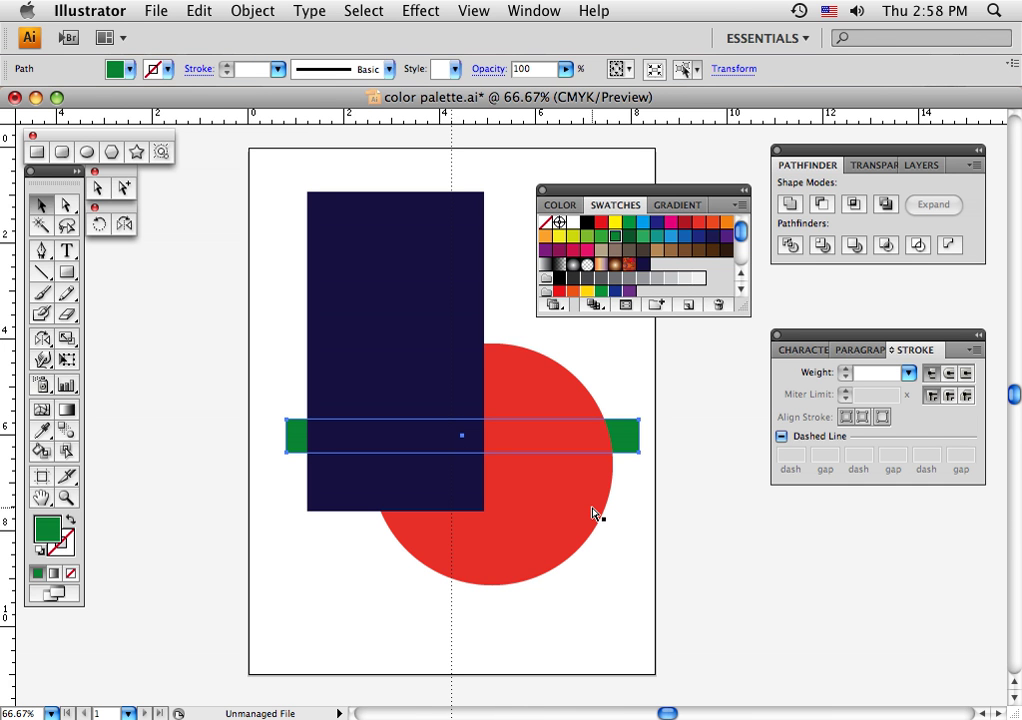
key("super+bracketright")
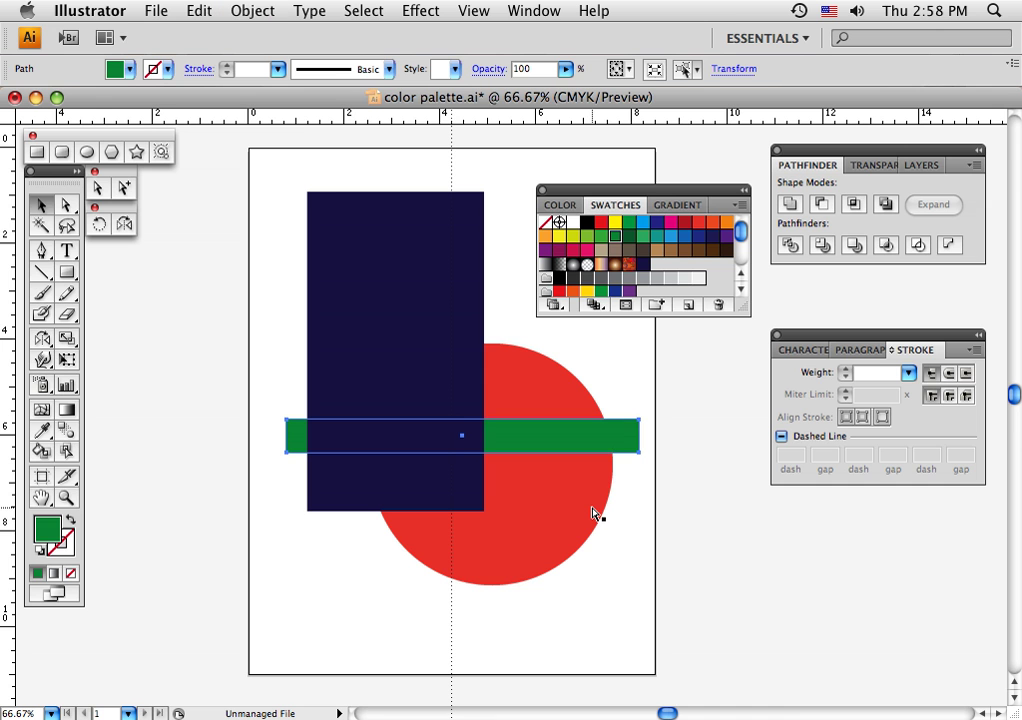
key("super+shift+b")
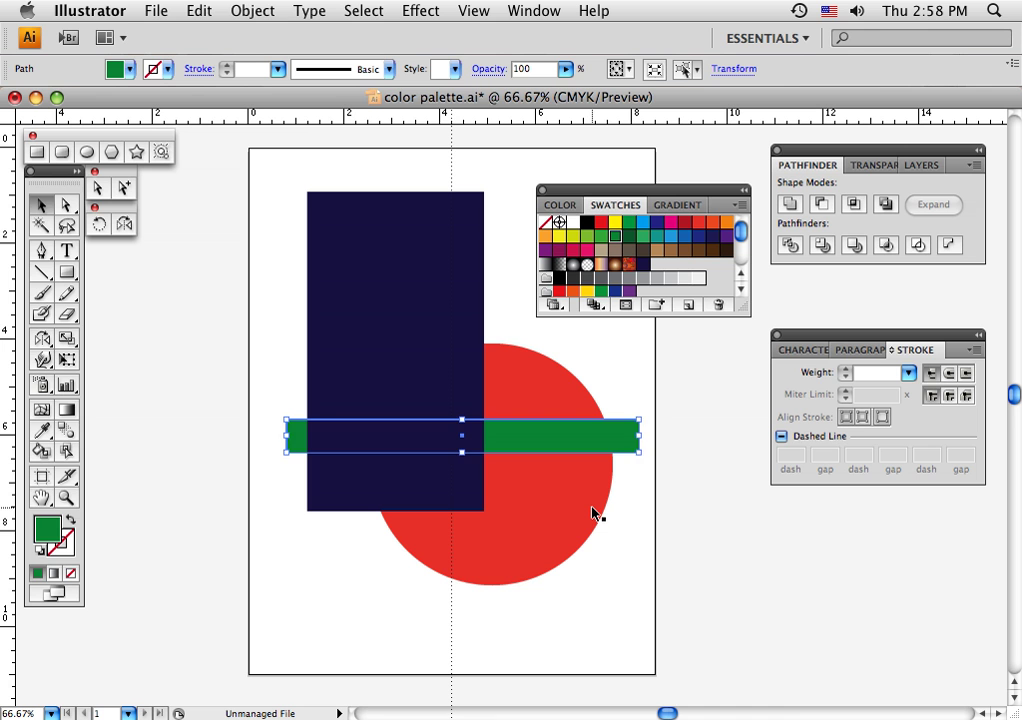
key("super+bracketright")
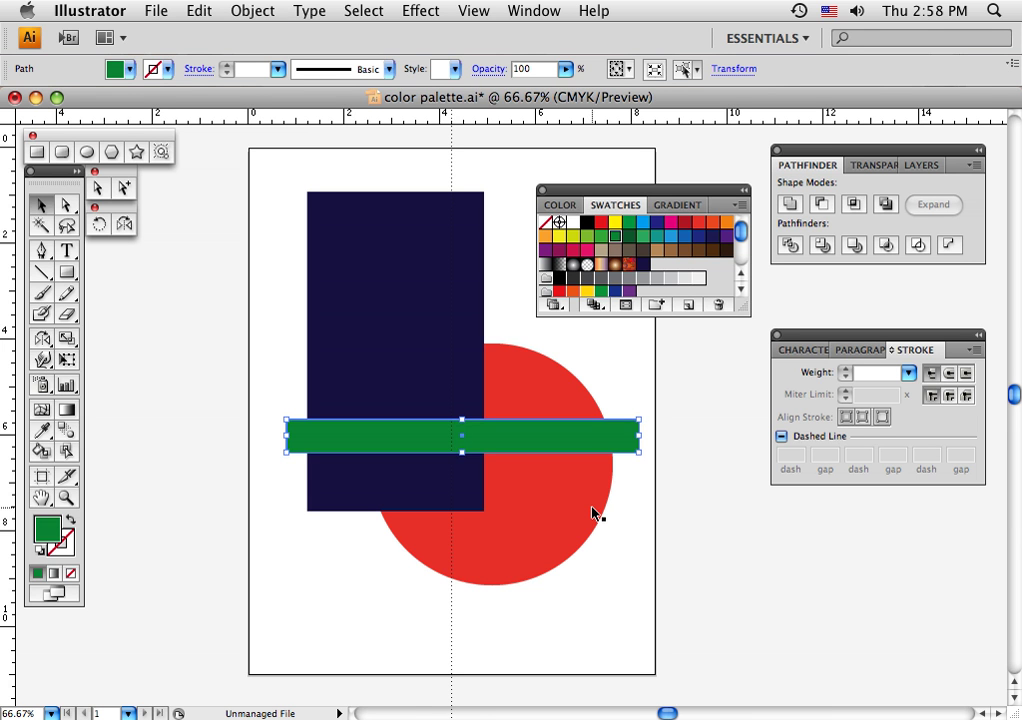
key("super+shift+b")
key("super+z")
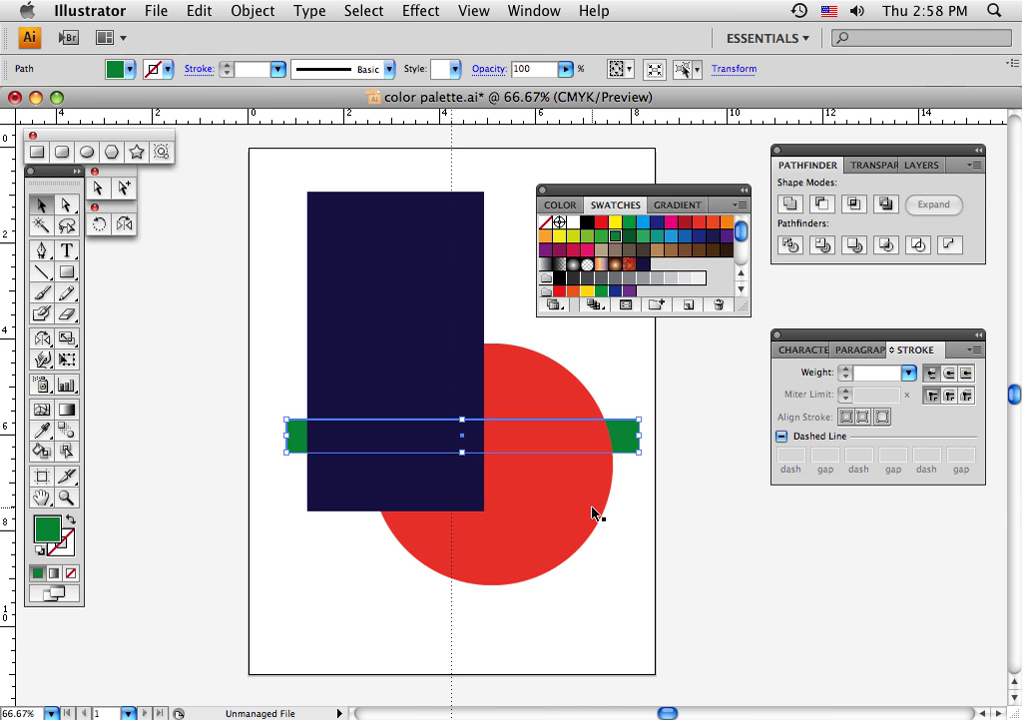
key("super+shift+b")
key("super+bracketright")
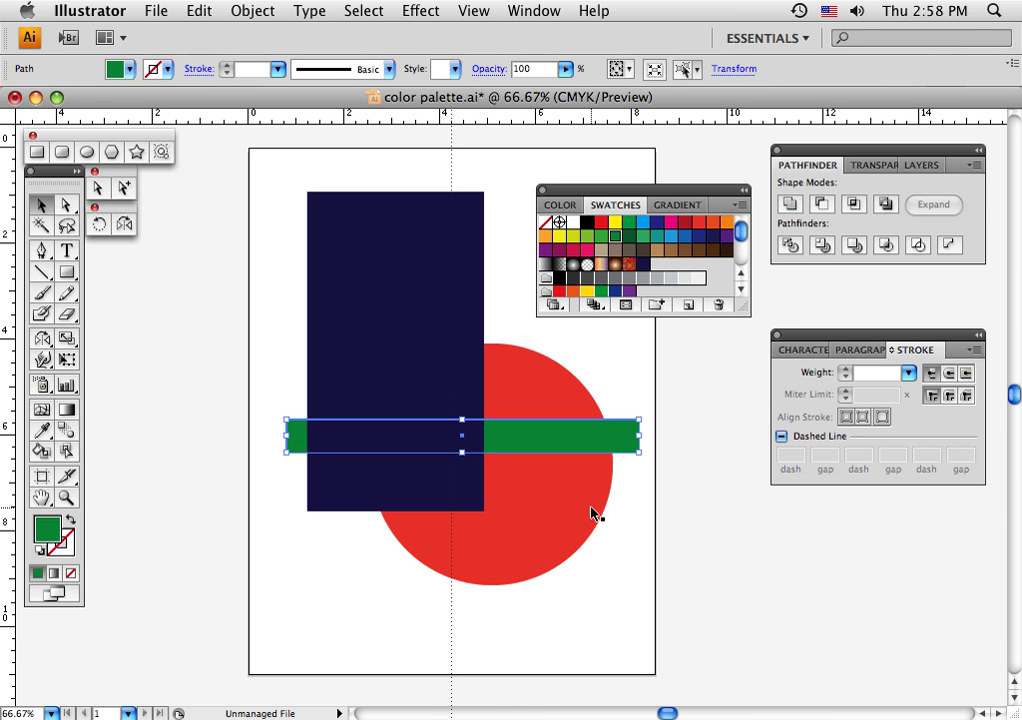
- Darken the bar's fill to C85 M32 Y100 K13 with the CMYK sliders (K 13, M 32)
left_click(573, 206)
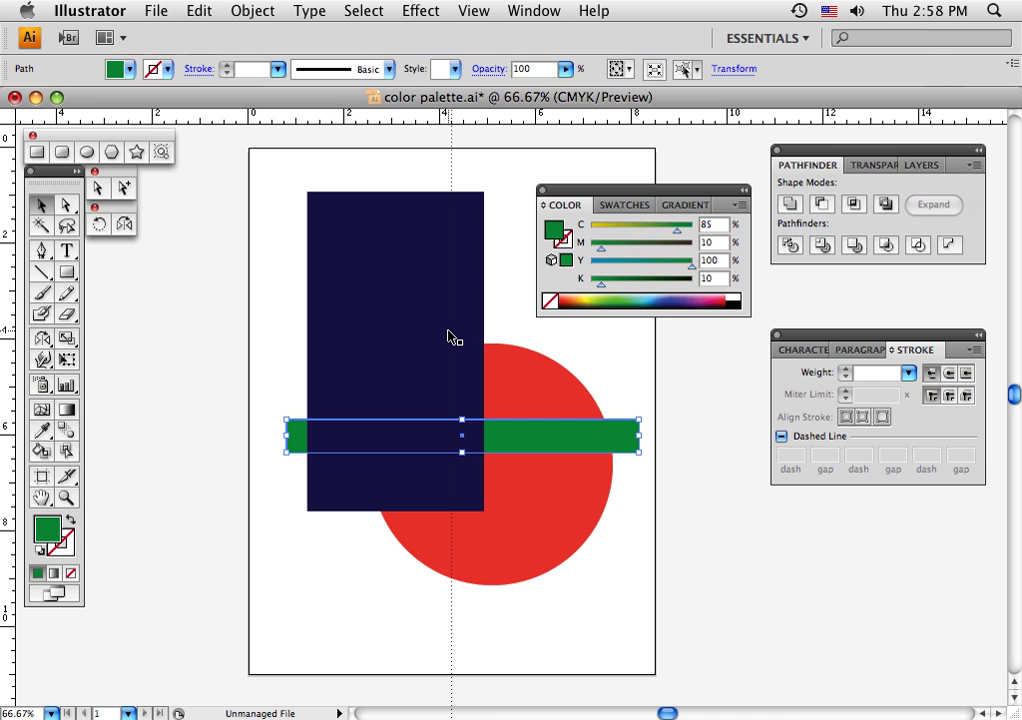
left_click(510, 335)
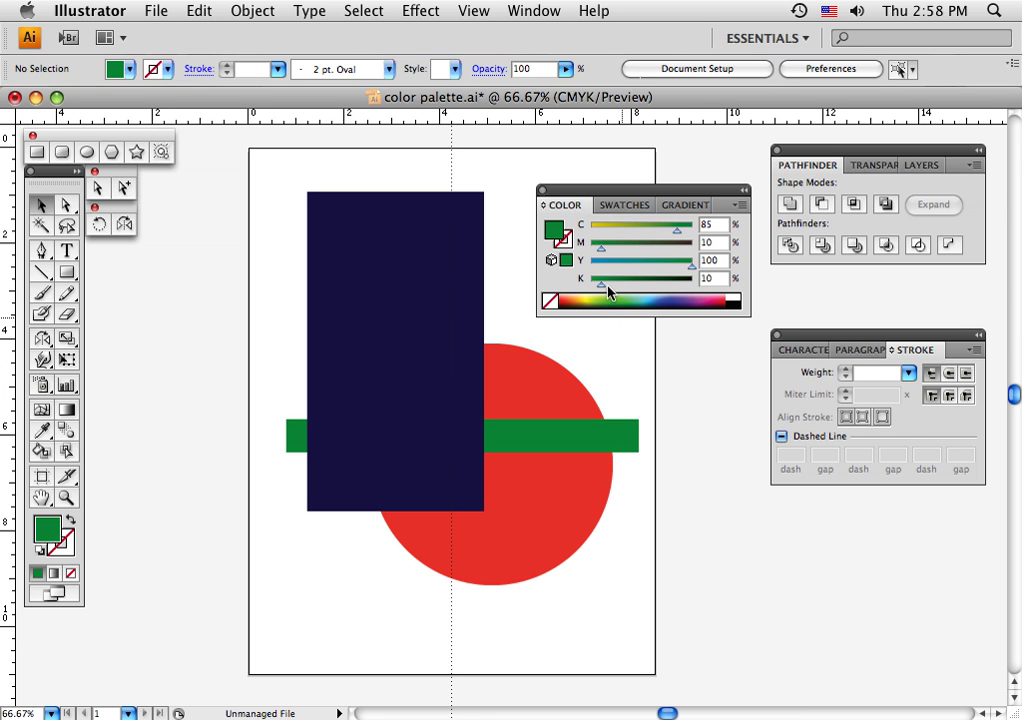
left_click(593, 435)
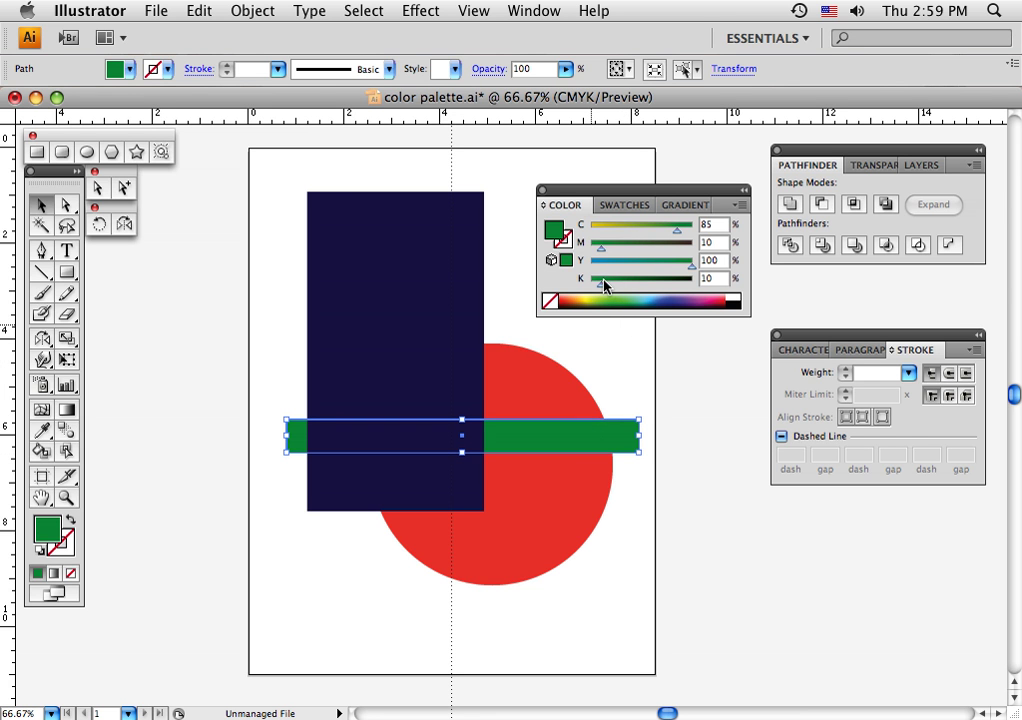
left_click(604, 287)
left_click_drag(601, 253, 623, 255)
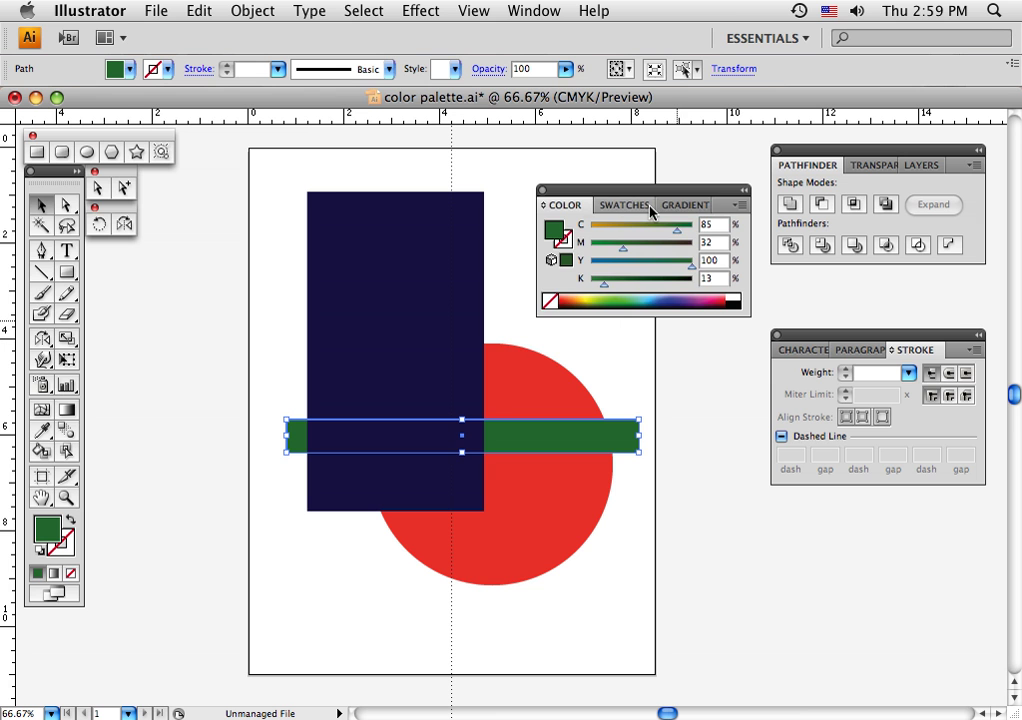
left_click(638, 205)
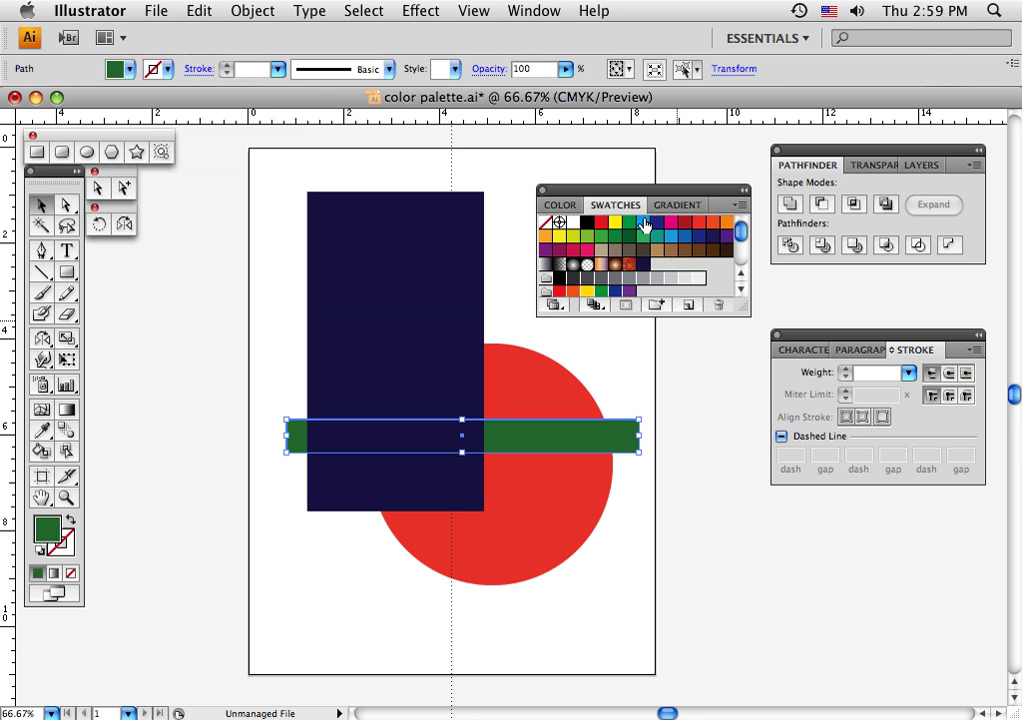
left_click(689, 306)
- Save the bar's C85 M32 Y100 K13 green as a swatch named 'dk green', then deselect
left_click(688, 305)
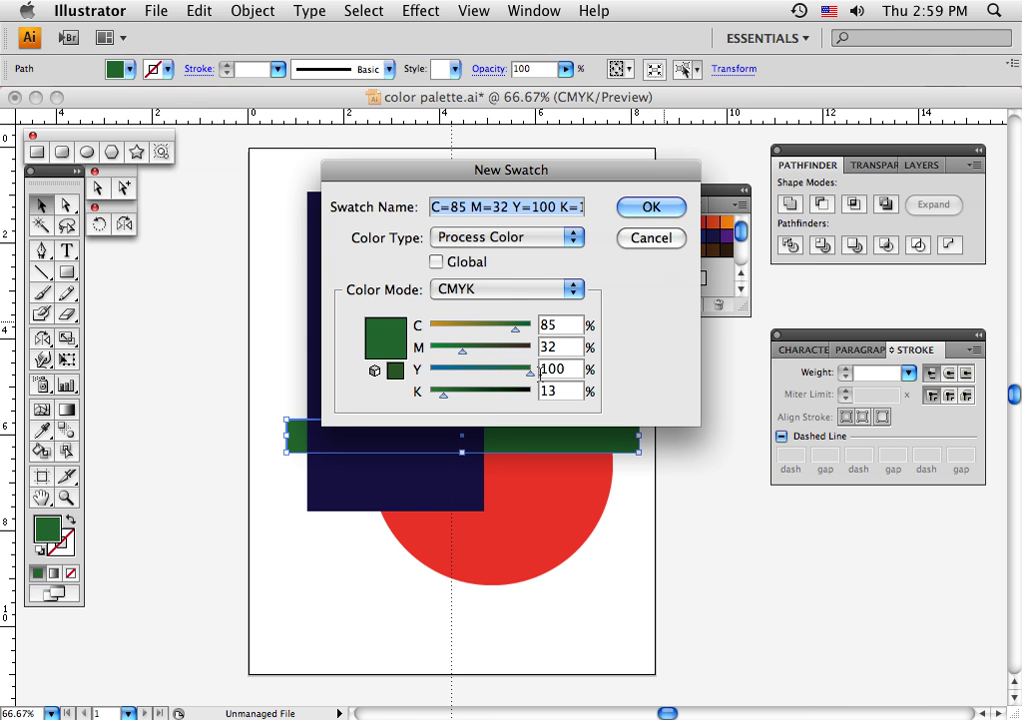
type("dk green")
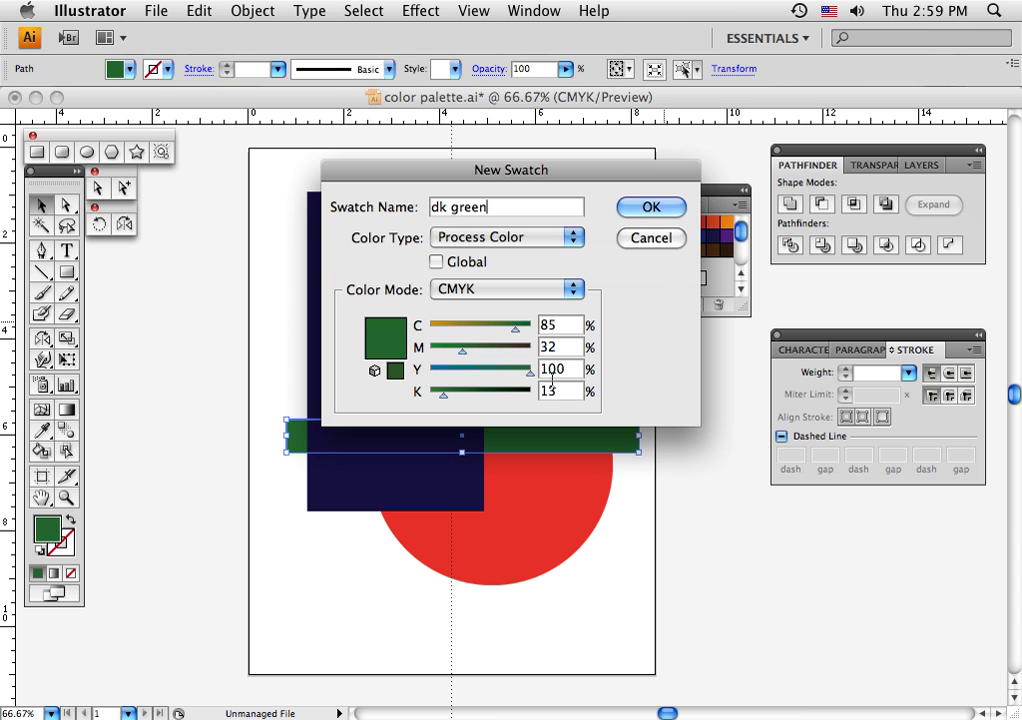
left_click(645, 212)
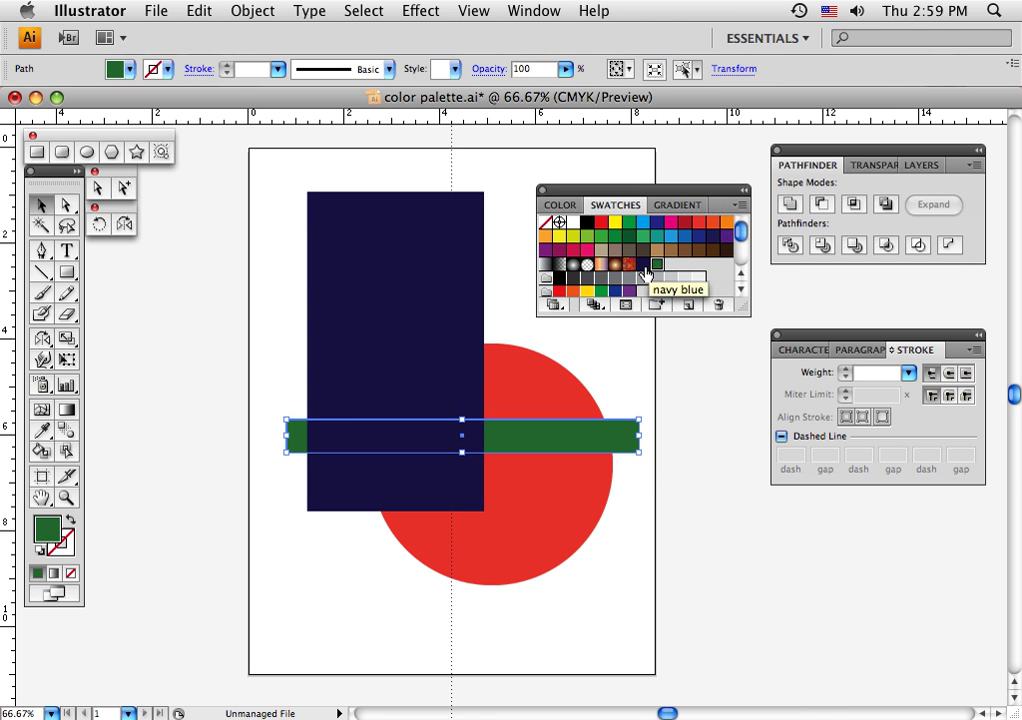
left_click(605, 376)
left_click(152, 11)
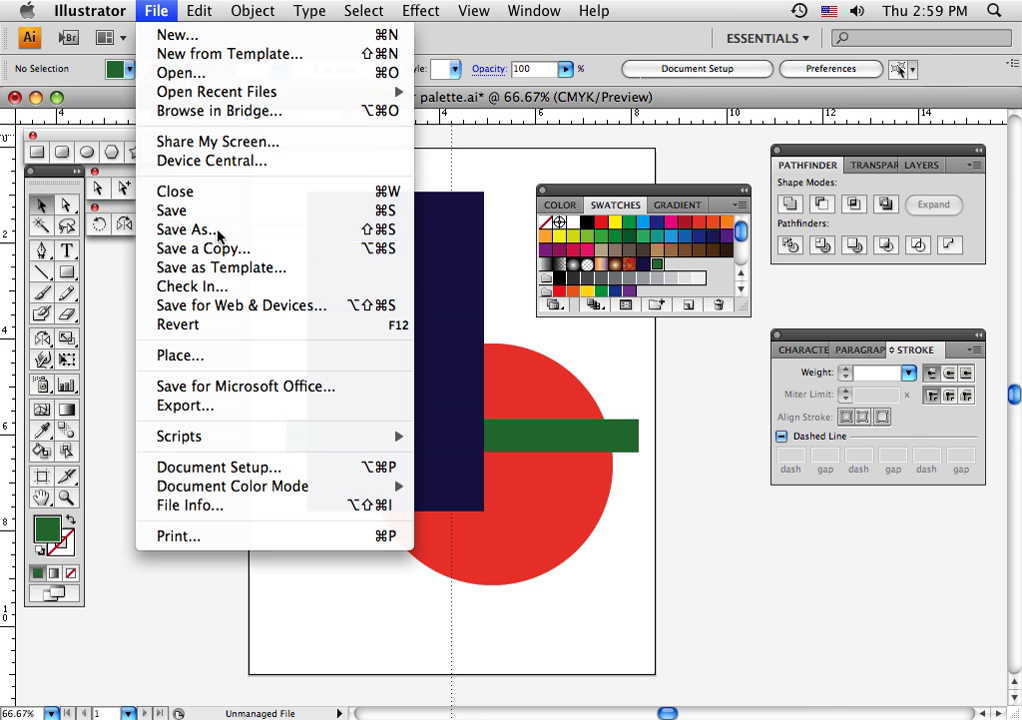
- Save as color palette.ai, replacing the Desktop copy and accepting default Illustrator Options
left_click(265, 232)
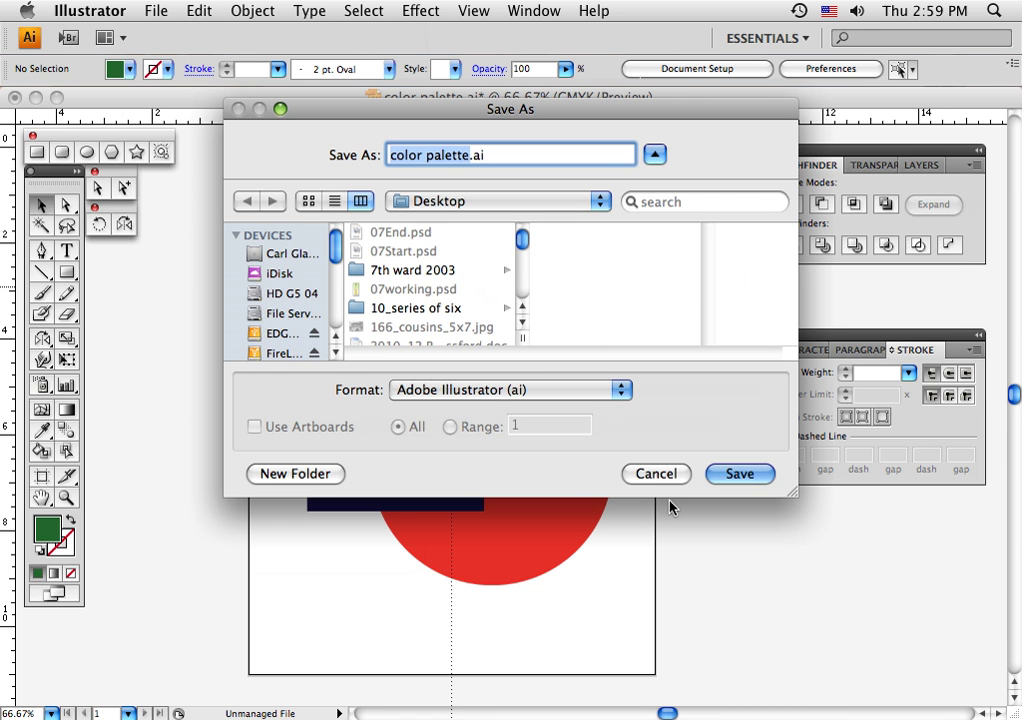
left_click(740, 474)
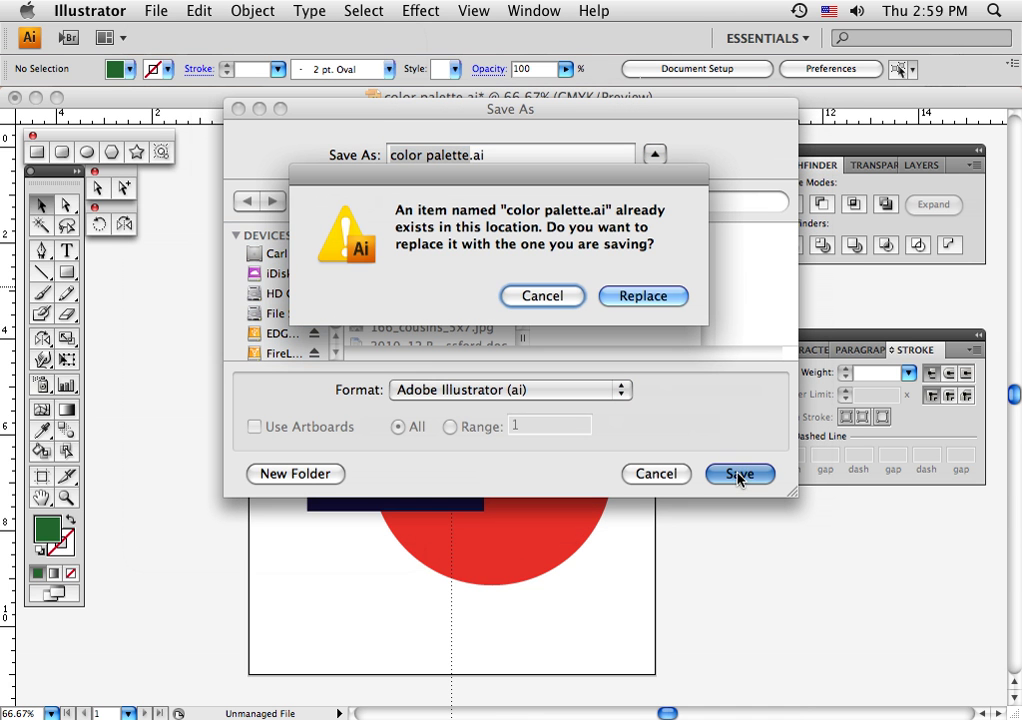
left_click(645, 296)
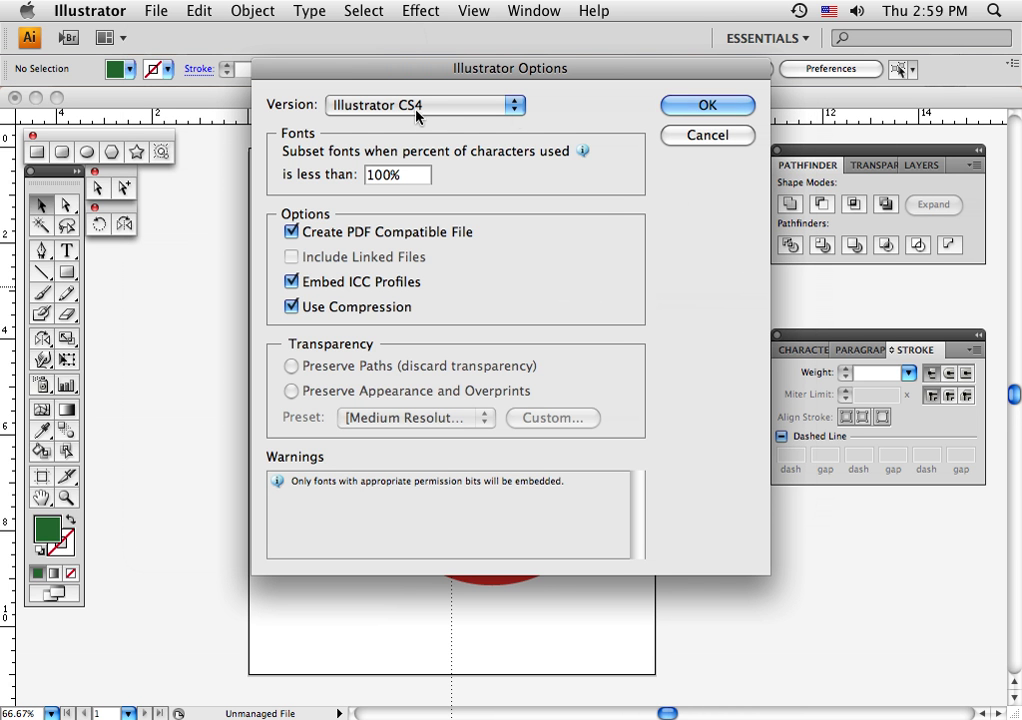
left_click(672, 108)
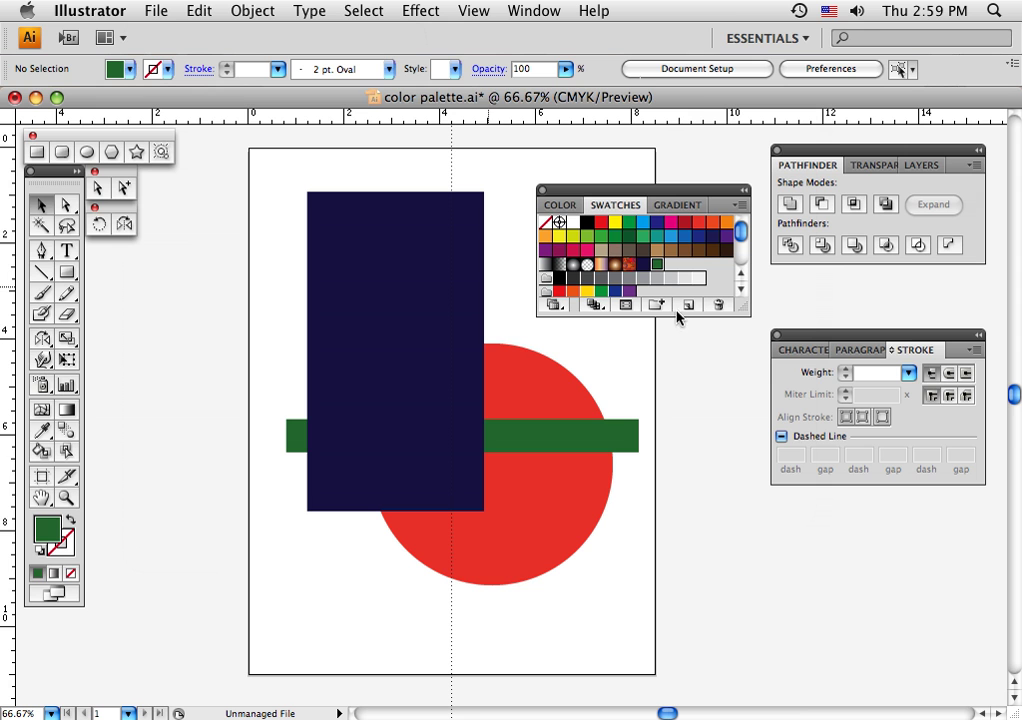